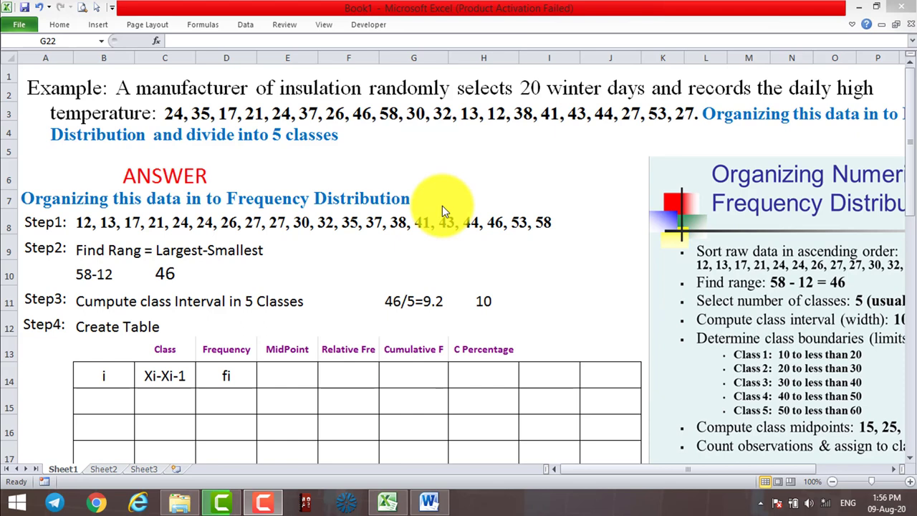
- Highlight the ខ) five-class grouping question in the Word lesson, then return to the Excel workbook
click(427, 503)
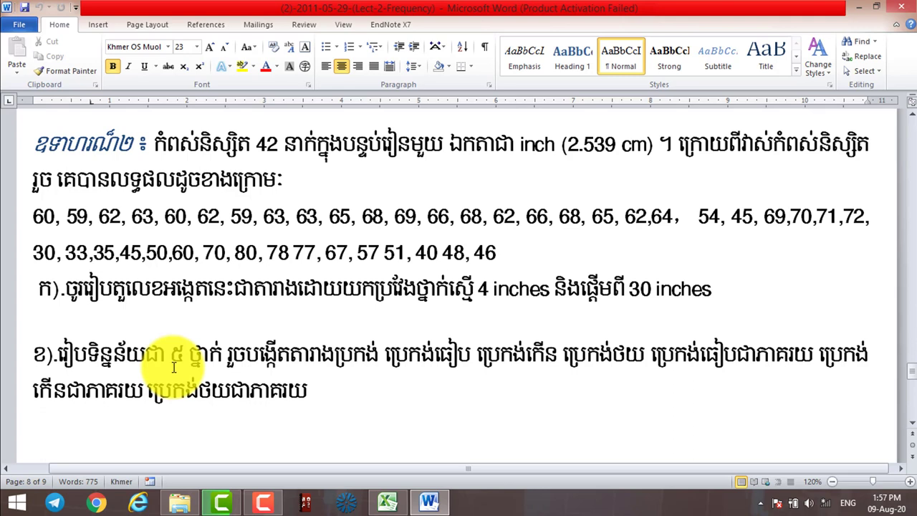
click(36, 354)
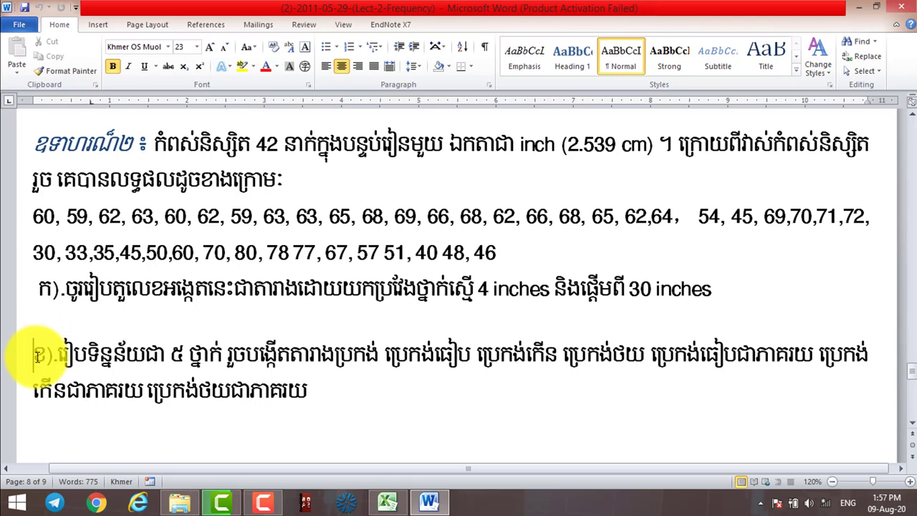
drag(36, 355, 318, 390)
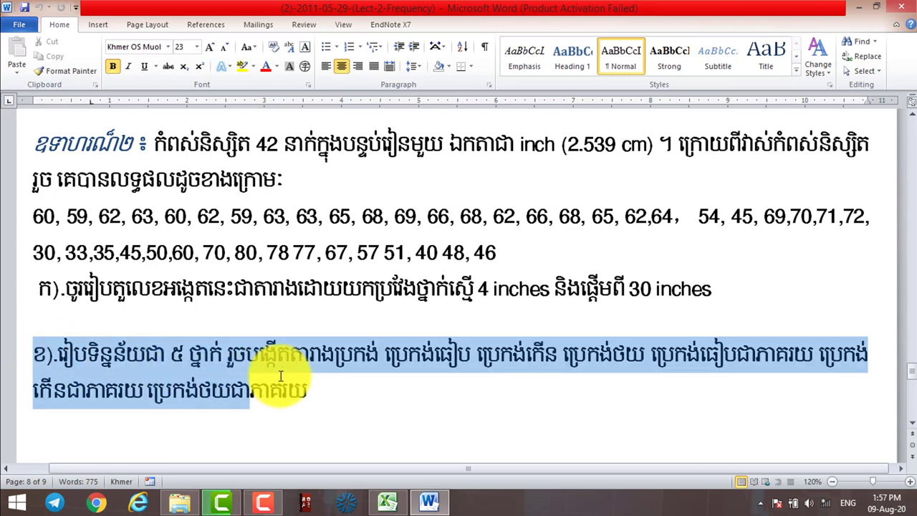
click(389, 501)
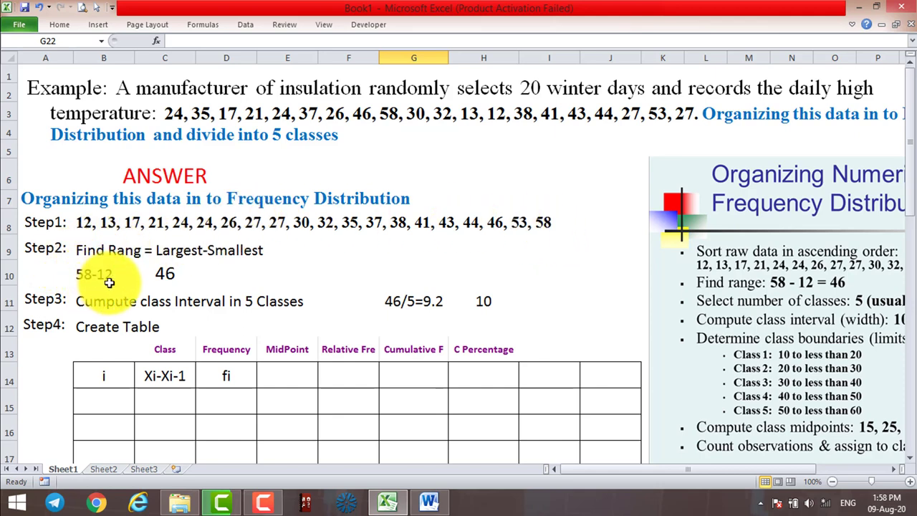
click(172, 274)
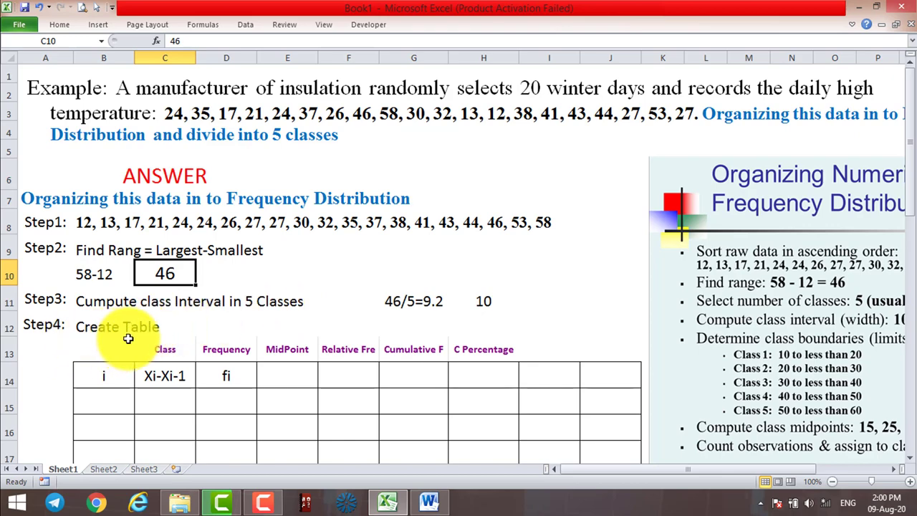
scroll(128, 338, down, 1)
scroll(127, 338, down, 1)
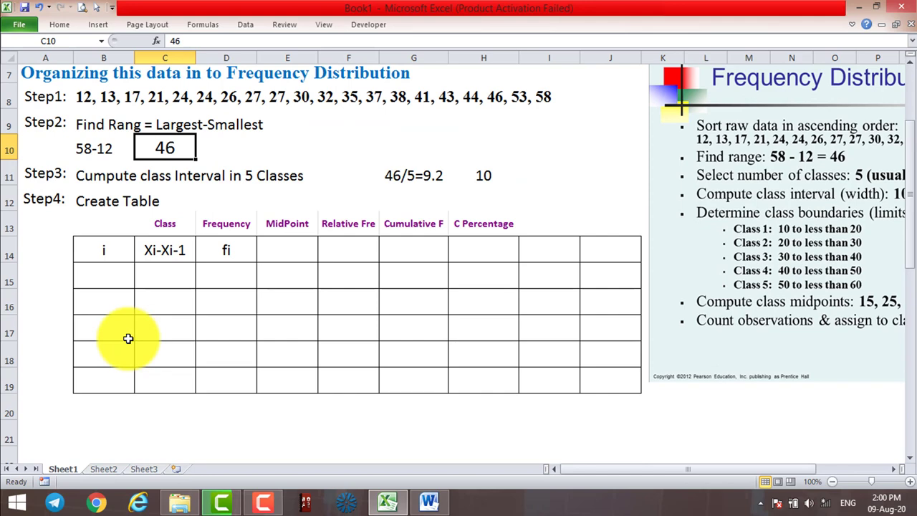
scroll(127, 338, up, 1)
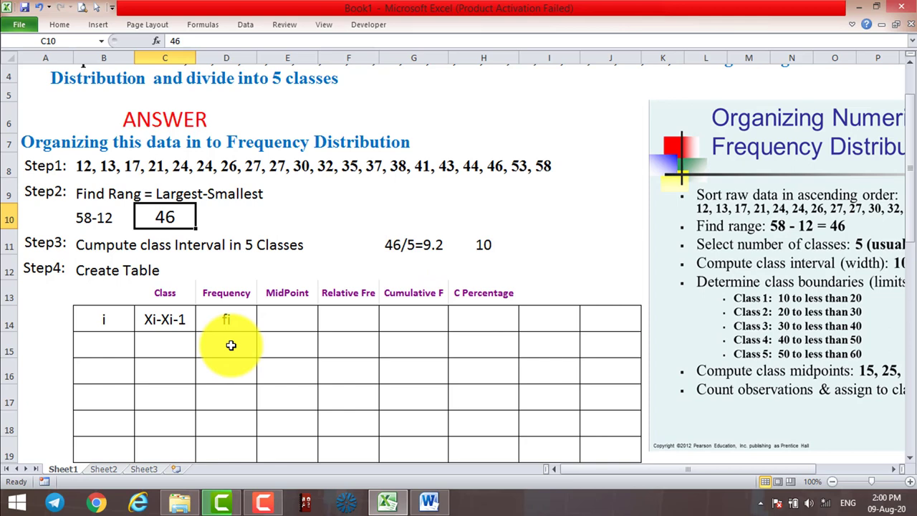
scroll(230, 345, up, 1)
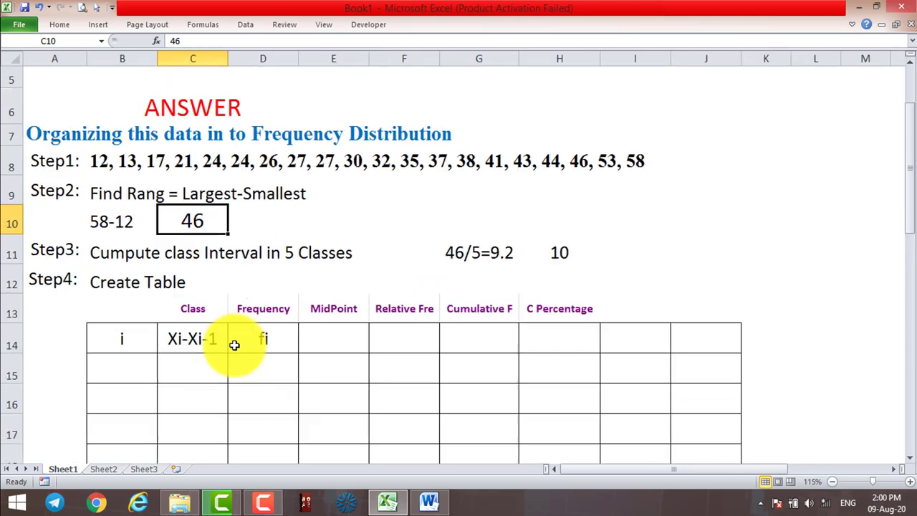
scroll(233, 345, up, 1)
scroll(234, 344, up, 1)
scroll(234, 344, down, 1)
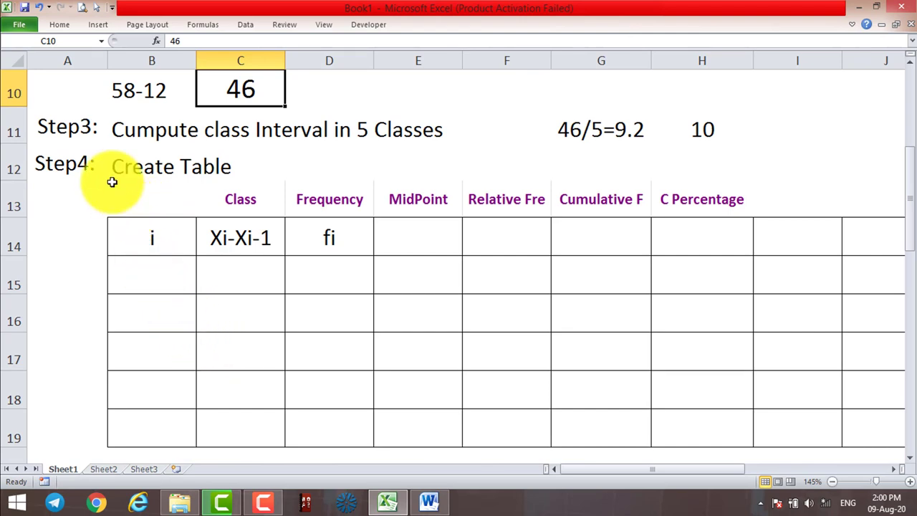
click(242, 271)
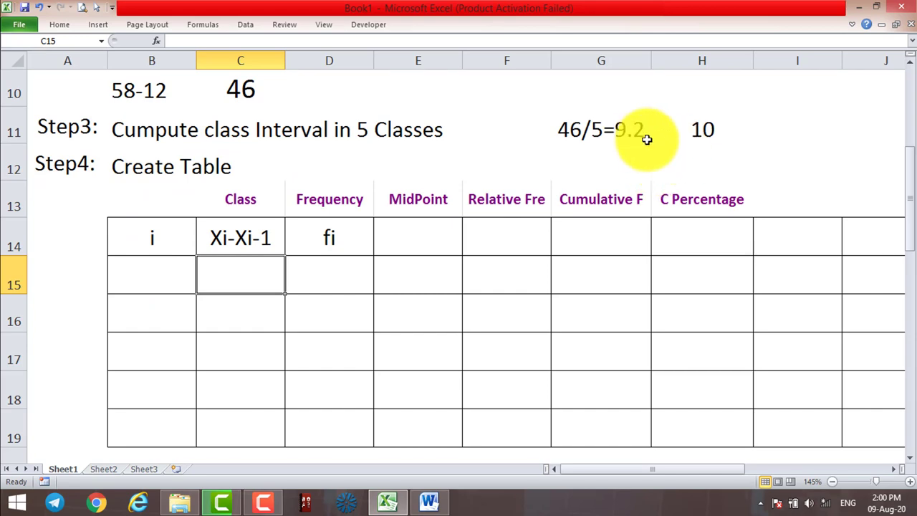
scroll(644, 161, up, 1)
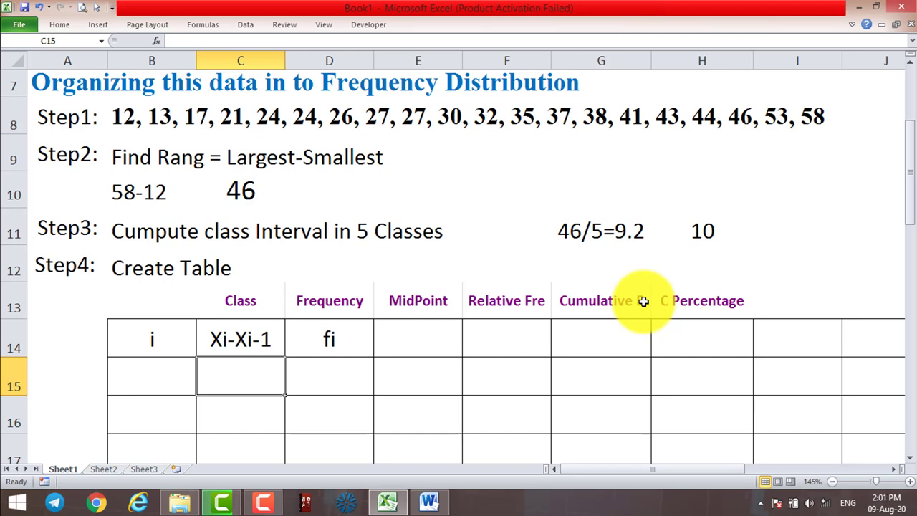
- Replace the Oct-20 date in C15 with the class label [10--20[
text(10)
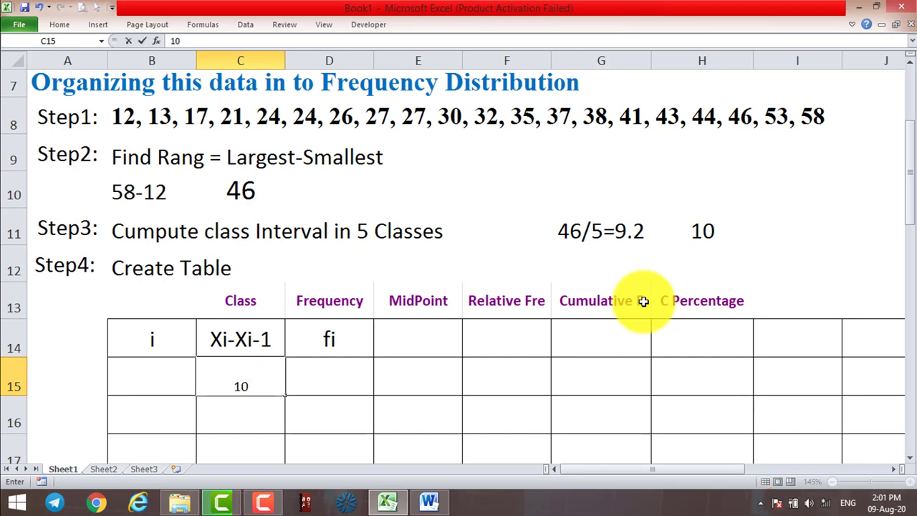
text(-)
key(Return)
click(233, 381)
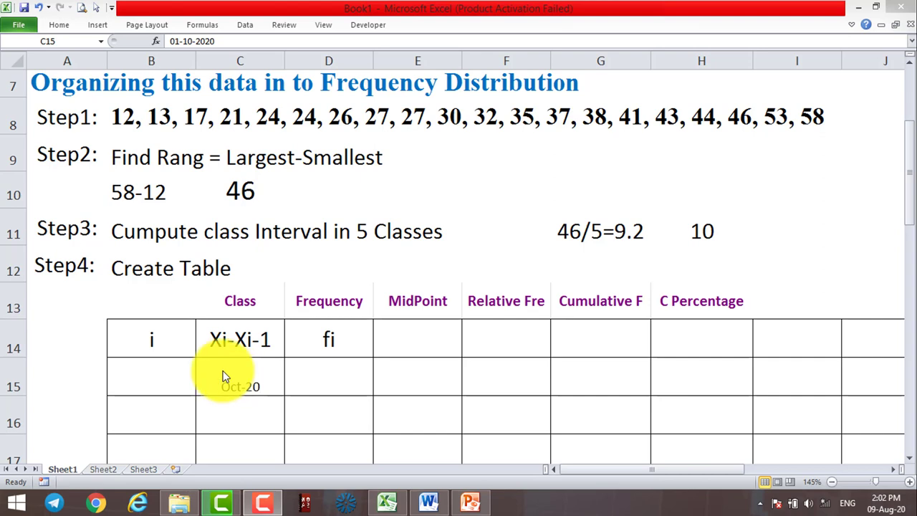
click(242, 378)
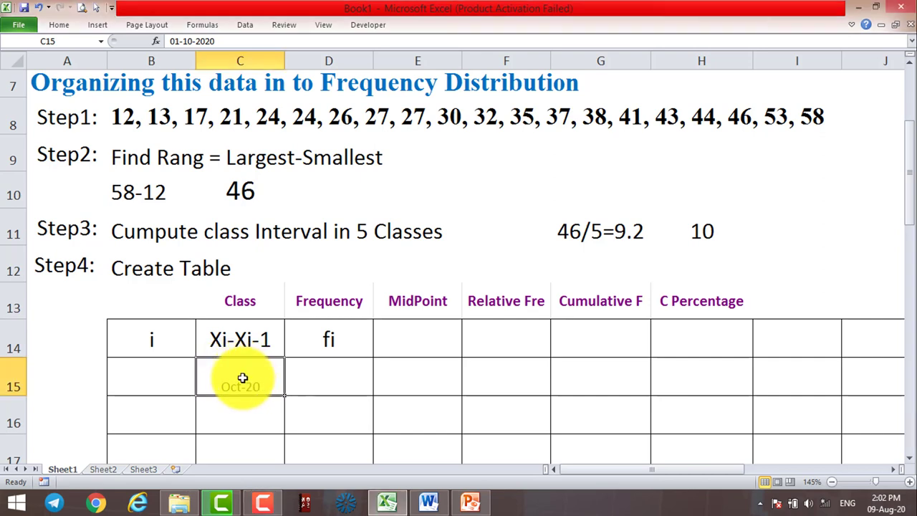
key(BackSpace)
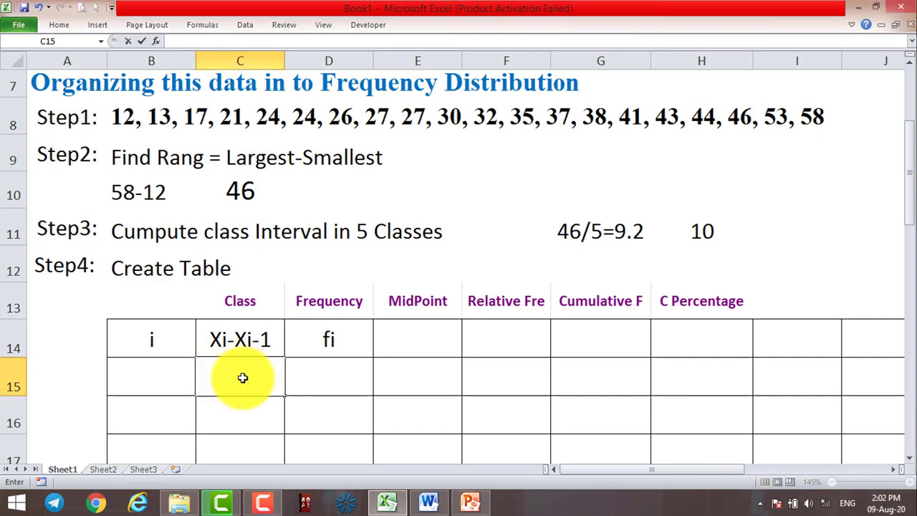
text({)
text([)
text(10-)
text(-)
text(20)
text(()
key(Return)
drag(242, 377, 242, 377)
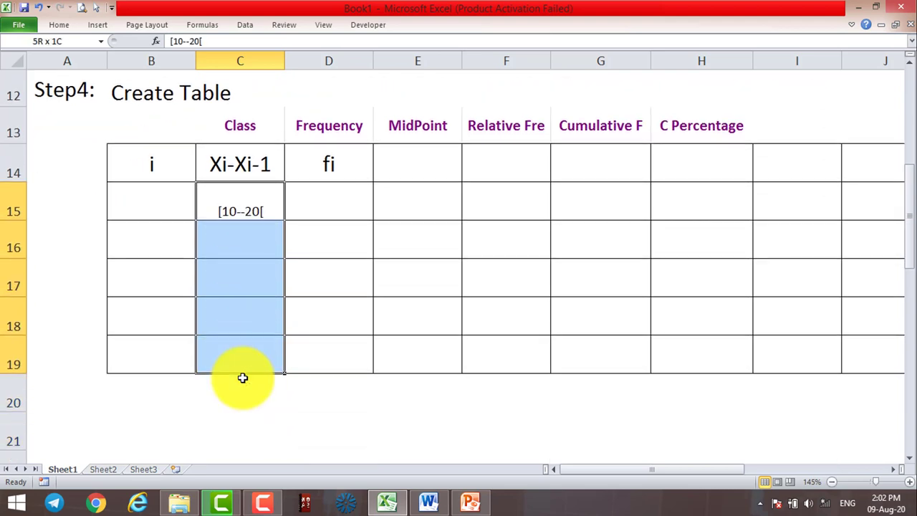
- Raise the font size of the class cells C15:C19 to 15
click(60, 26)
click(60, 26)
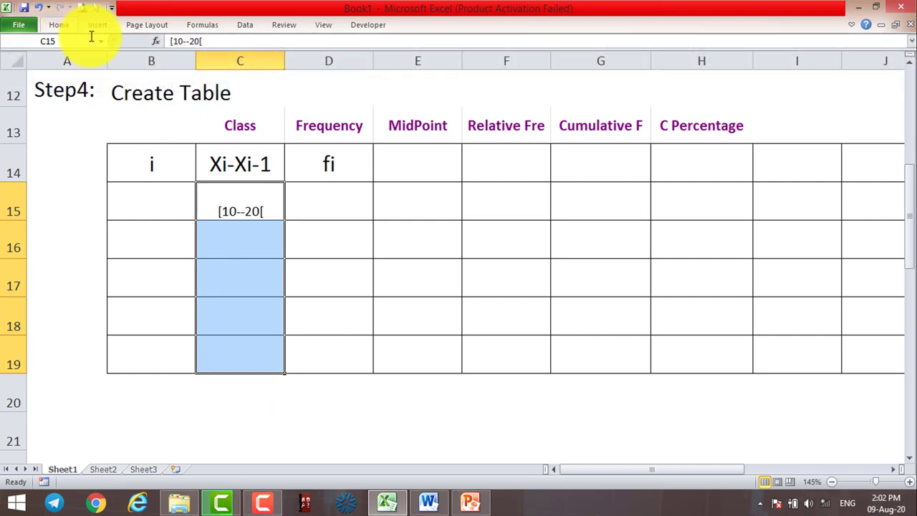
click(61, 24)
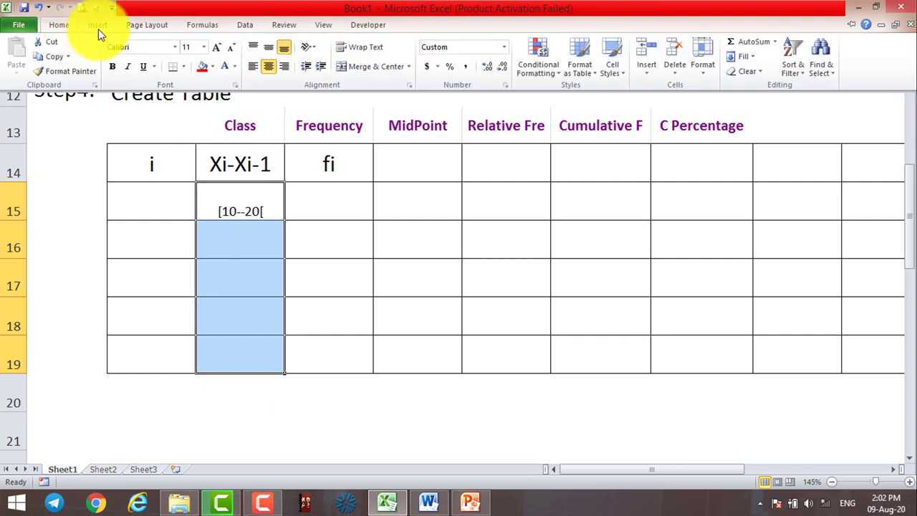
click(216, 46)
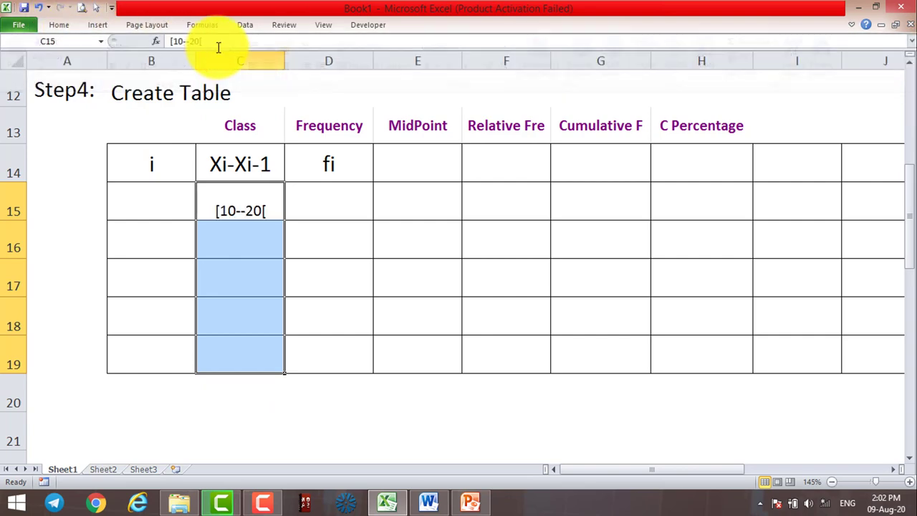
click(62, 25)
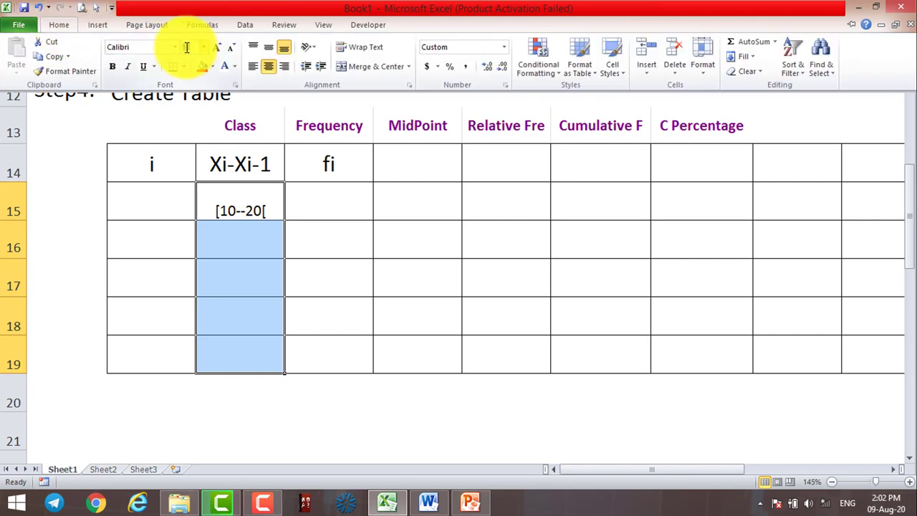
key(Return)
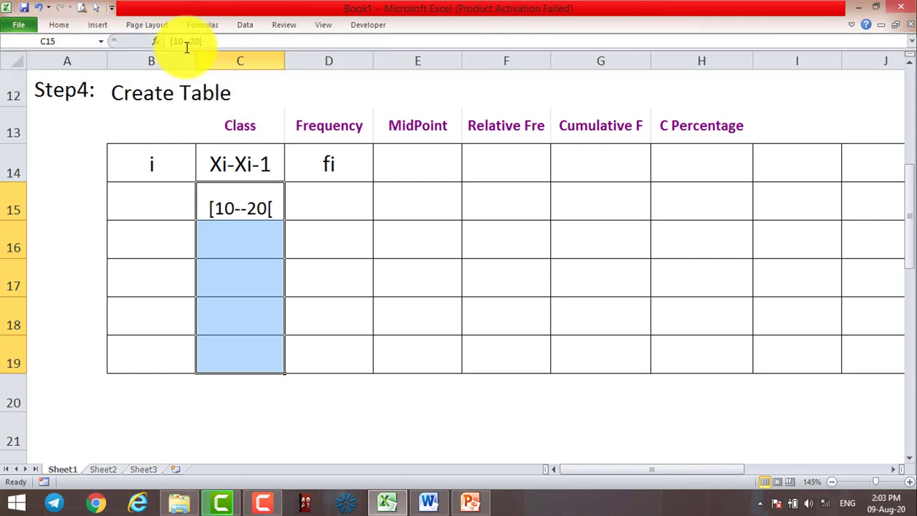
click(253, 253)
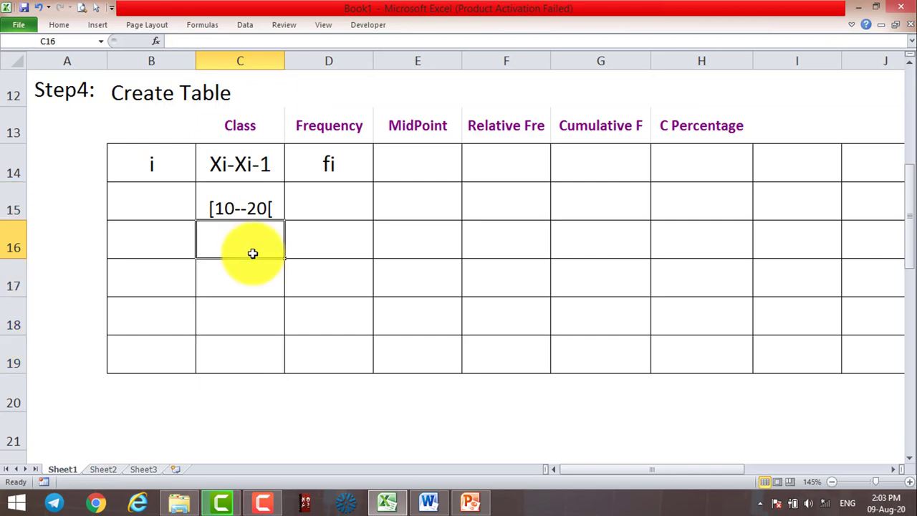
click(233, 200)
- Copy C15's formatting to C16:C19, then enter [20--30[ and [30--40[ in C16 and C17
click(55, 27)
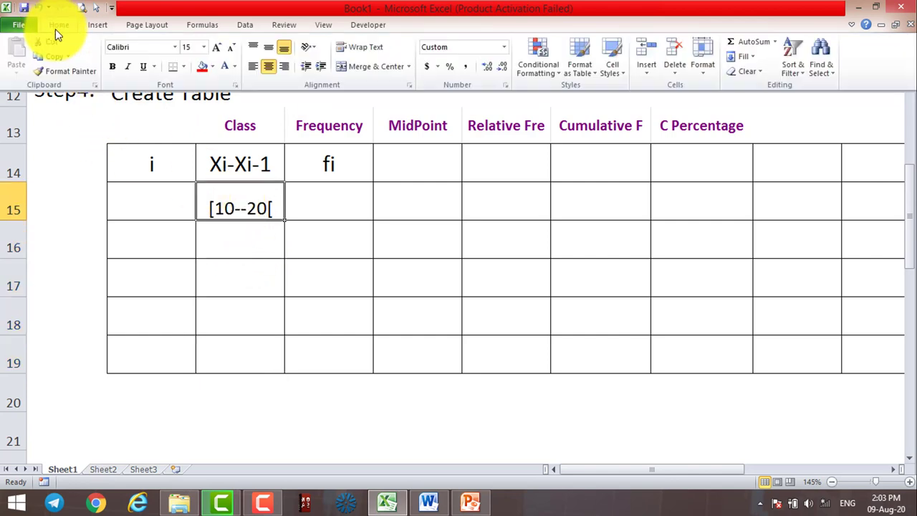
click(55, 69)
drag(236, 240, 236, 348)
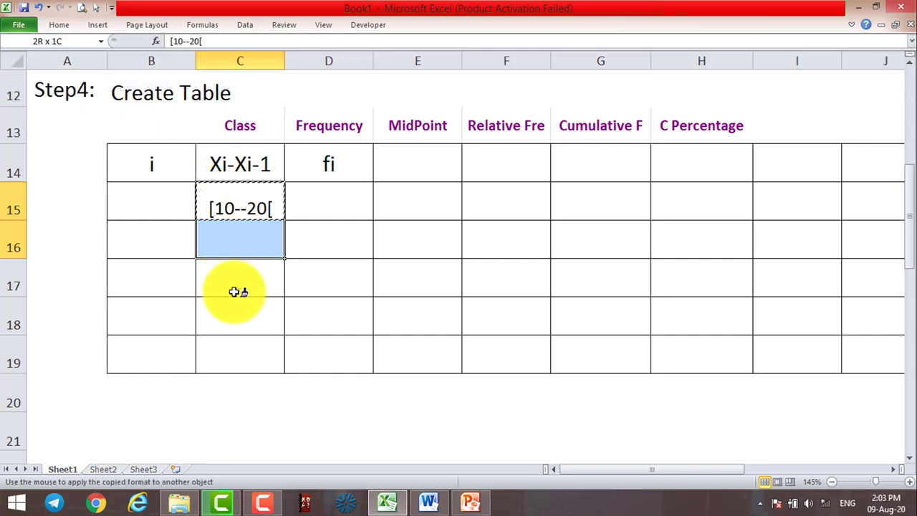
click(238, 245)
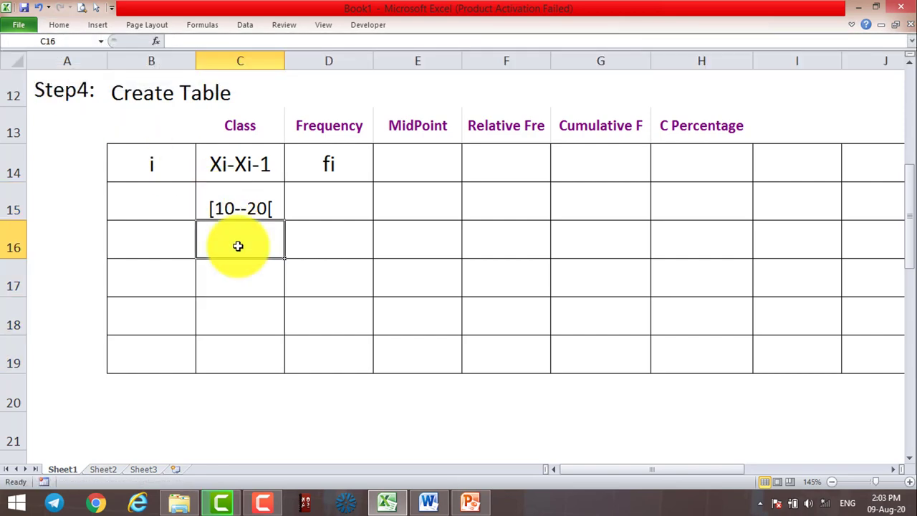
text([)
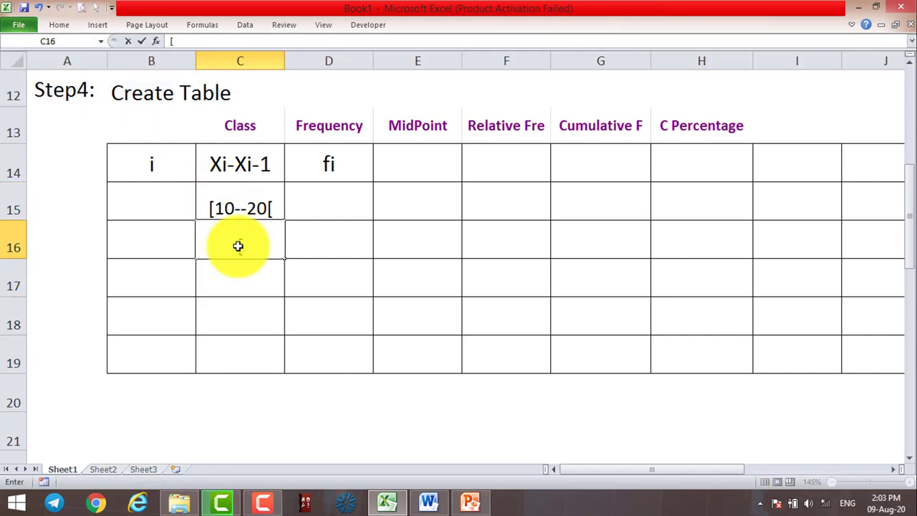
text(20-)
text(-)
text(30)
text([)
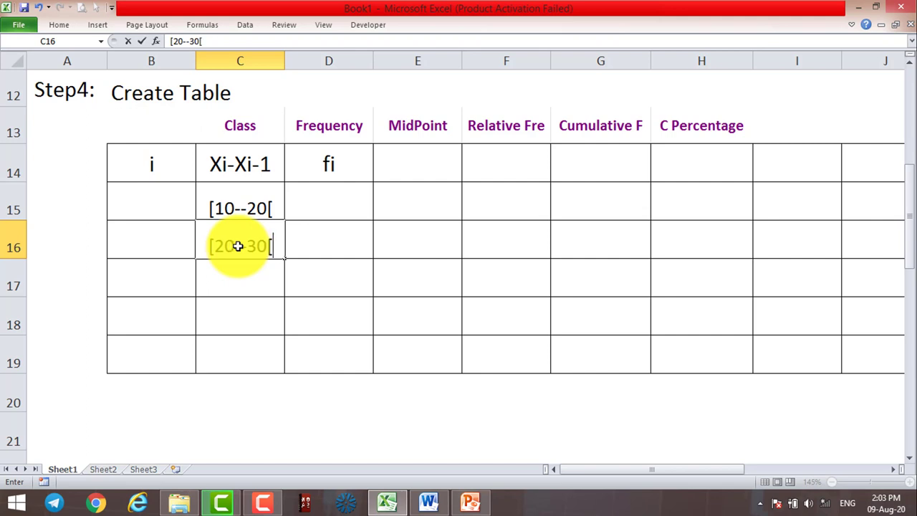
key(Return)
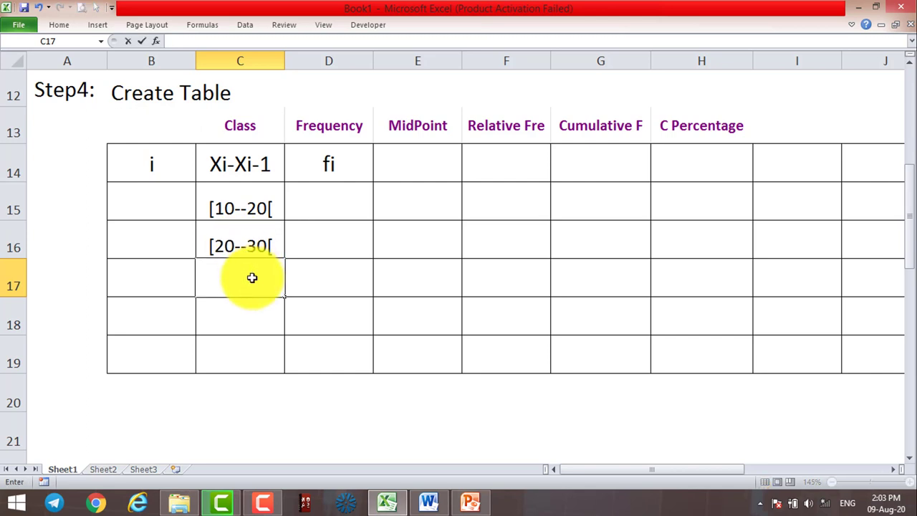
text(30)
key(BackSpace)
key(BackSpace)
text([3)
text(0)
text(--40)
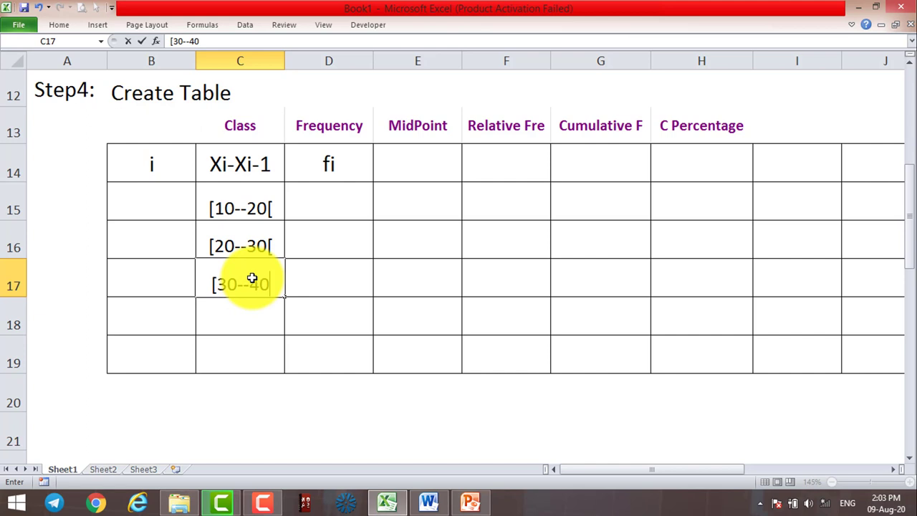
text([)
key(Return)
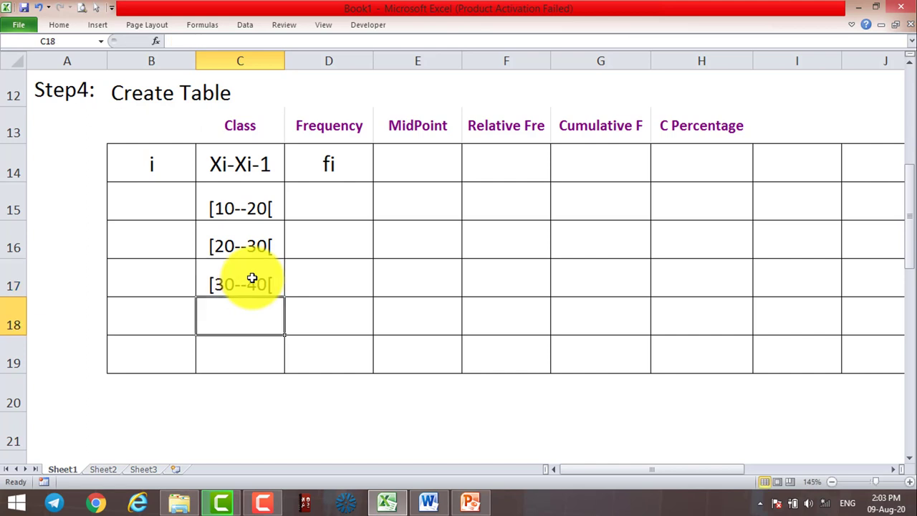
- Enter the class labels [40--50[ in C18 and [50--60[ in C19
text([)
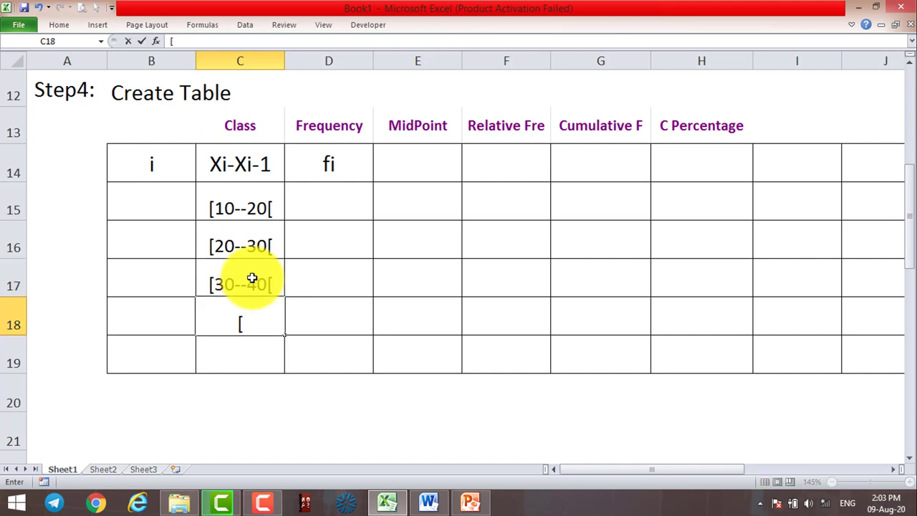
text(40--)
text(50)
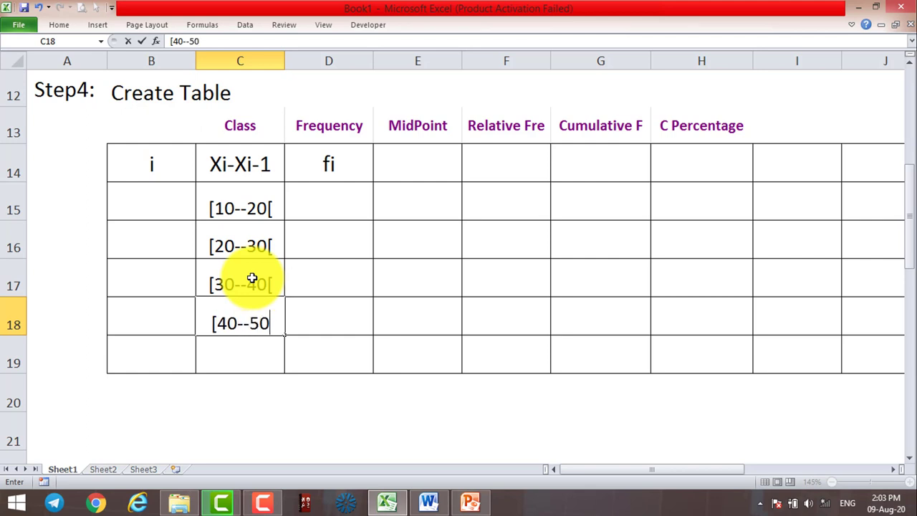
text([)
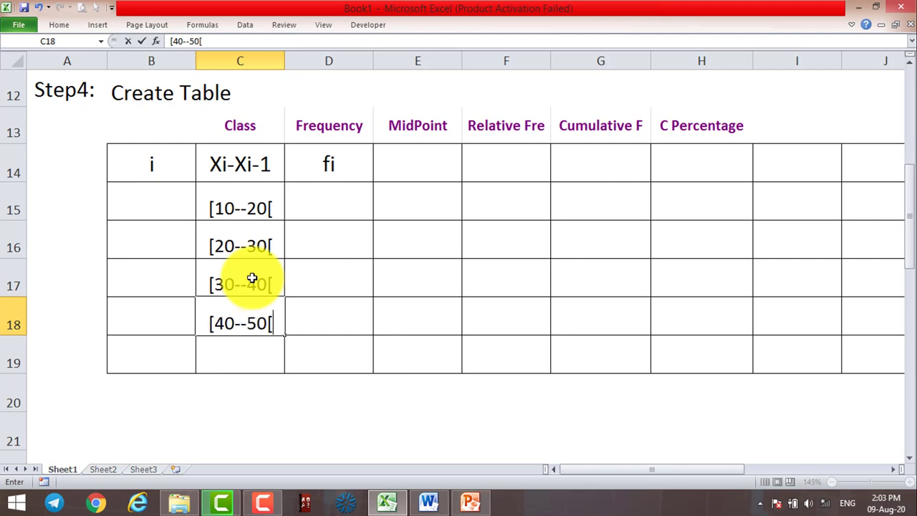
key(Return)
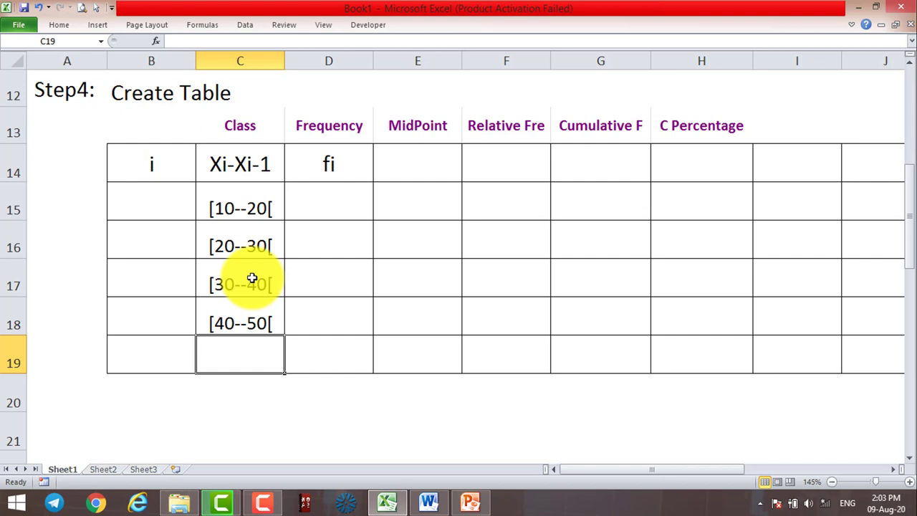
text(50)
key(BackSpace)
key(BackSpace)
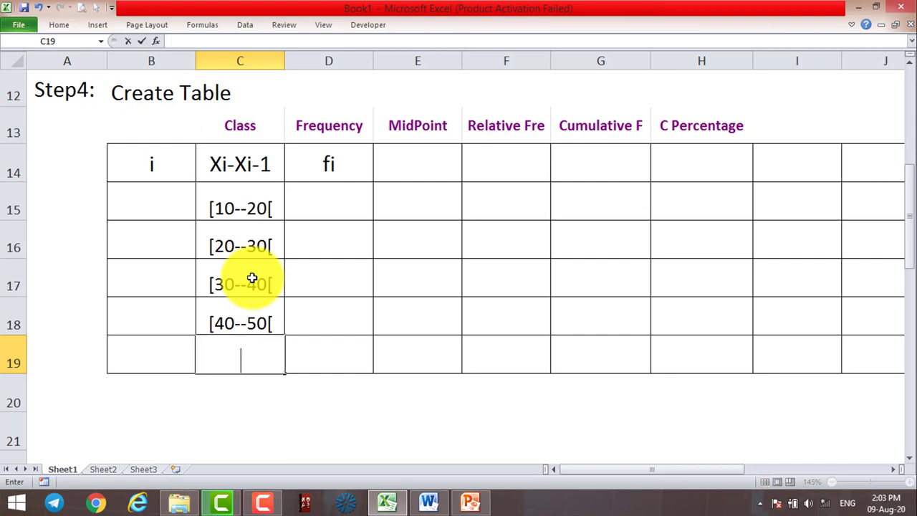
text([50)
text(--)
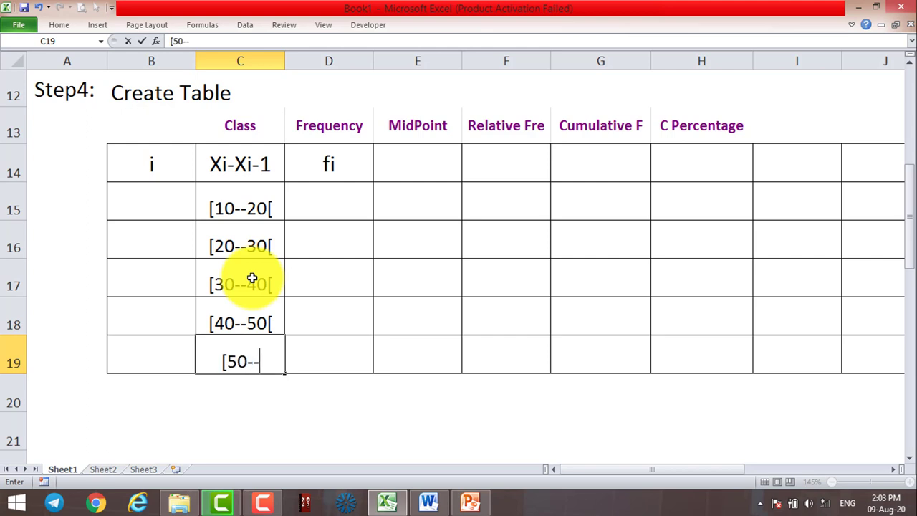
text(60[)
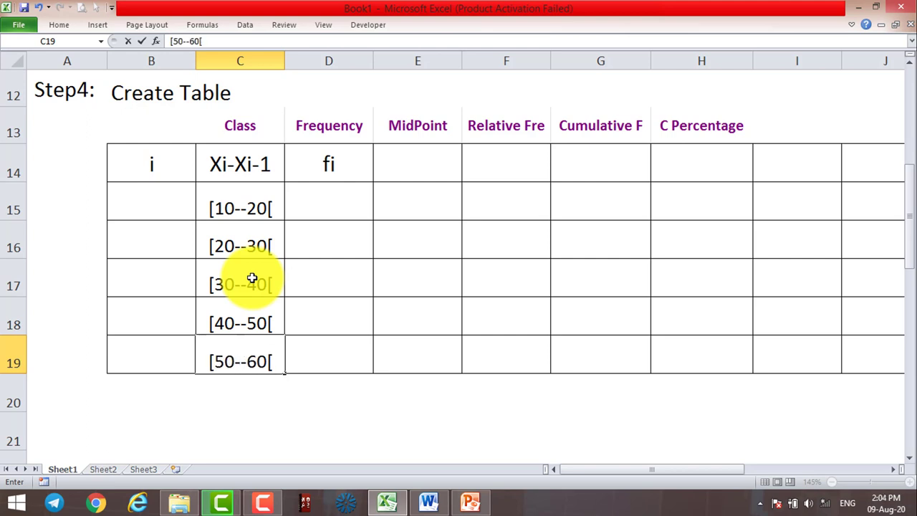
key(Return)
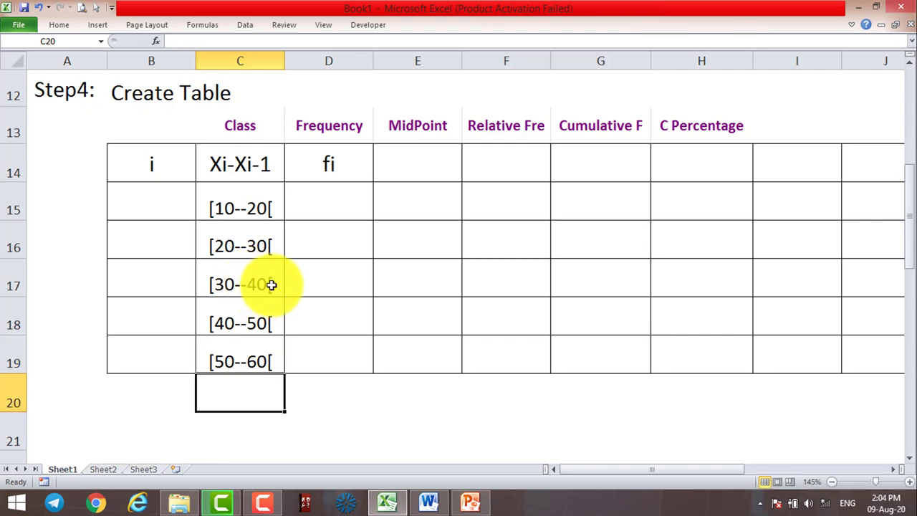
scroll(272, 284, up, 1)
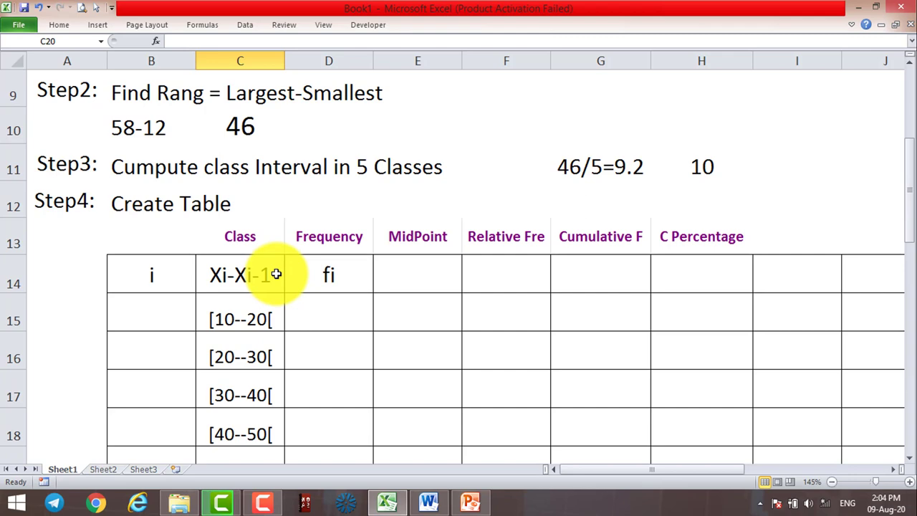
scroll(277, 273, down, 1)
scroll(277, 273, up, 1)
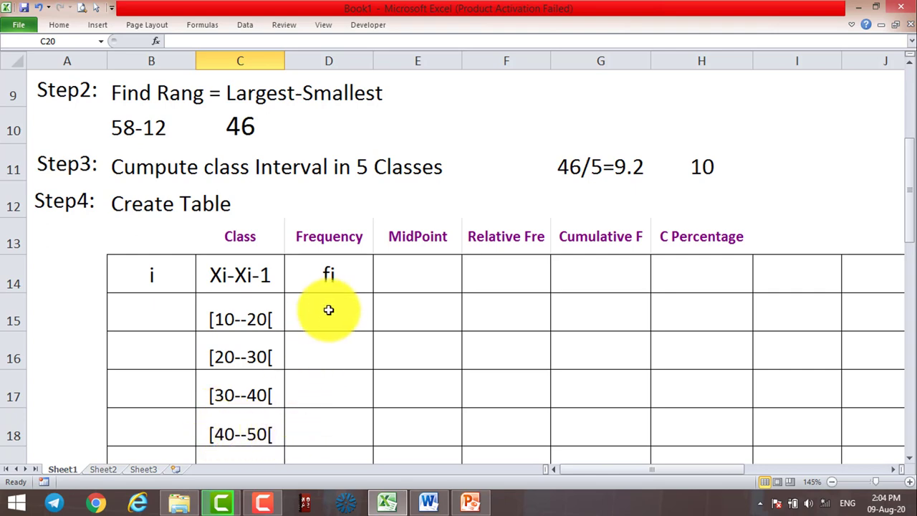
- Enter frequencies 3, 6 and 5 for the first three classes in D15:D17
click(328, 309)
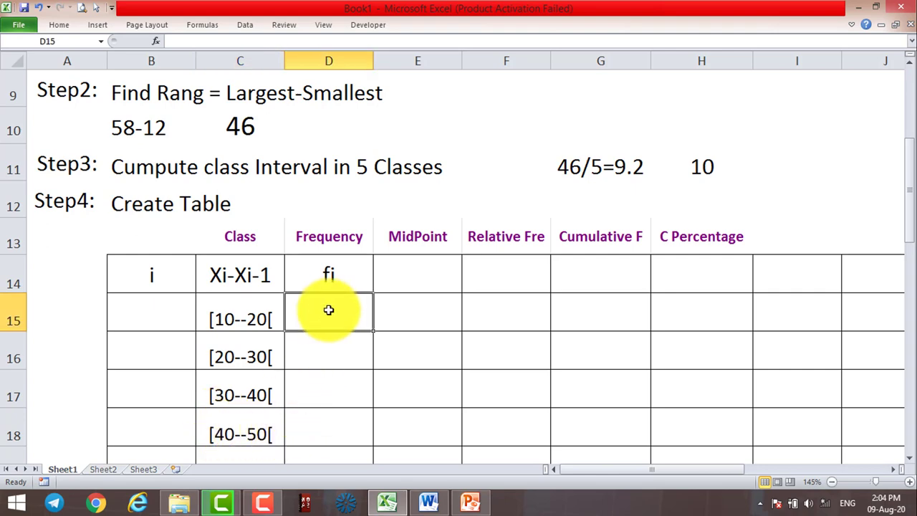
scroll(328, 310, up, 1)
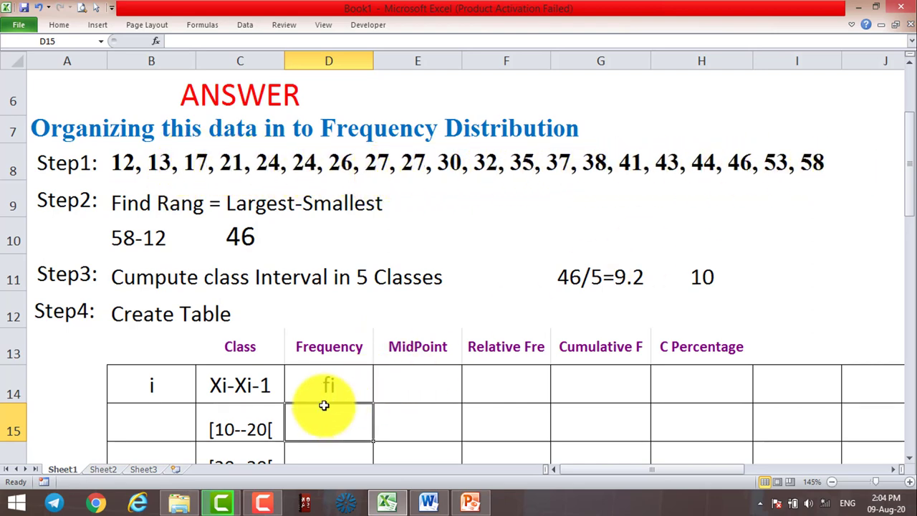
text(3)
key(Return)
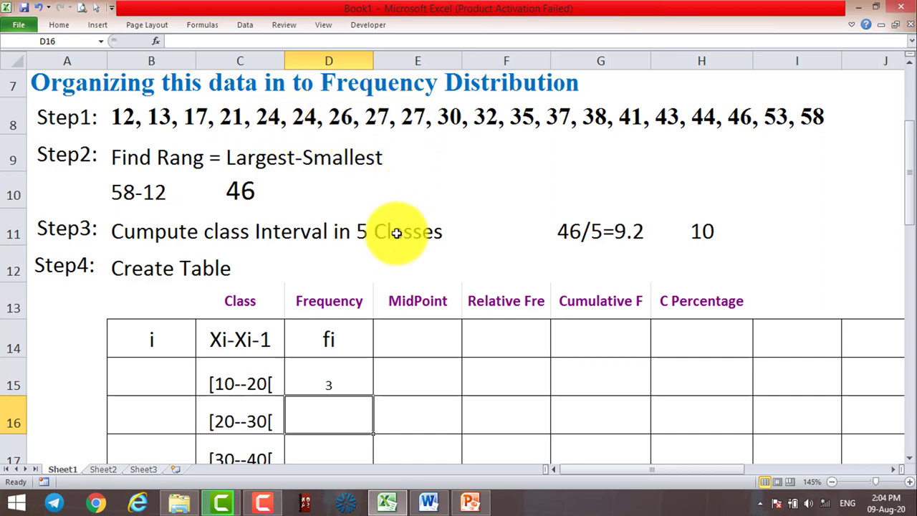
text(6)
key(Return)
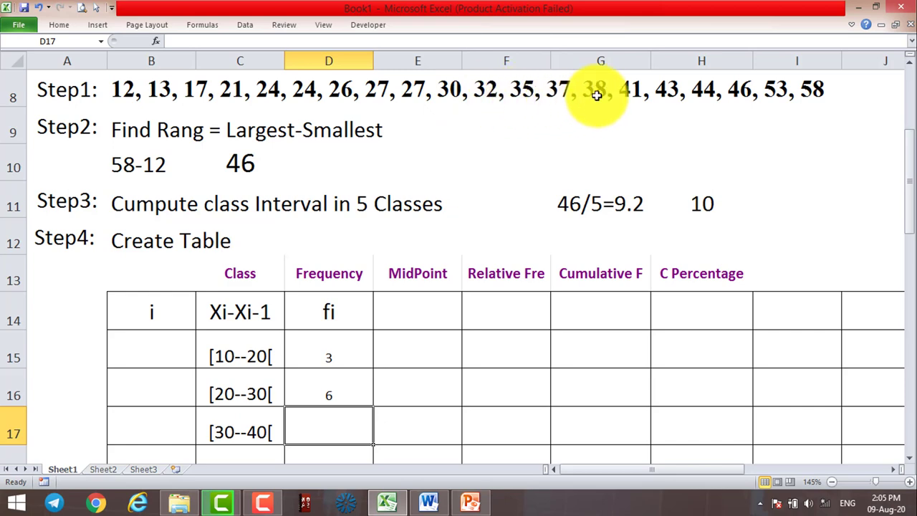
text(5)
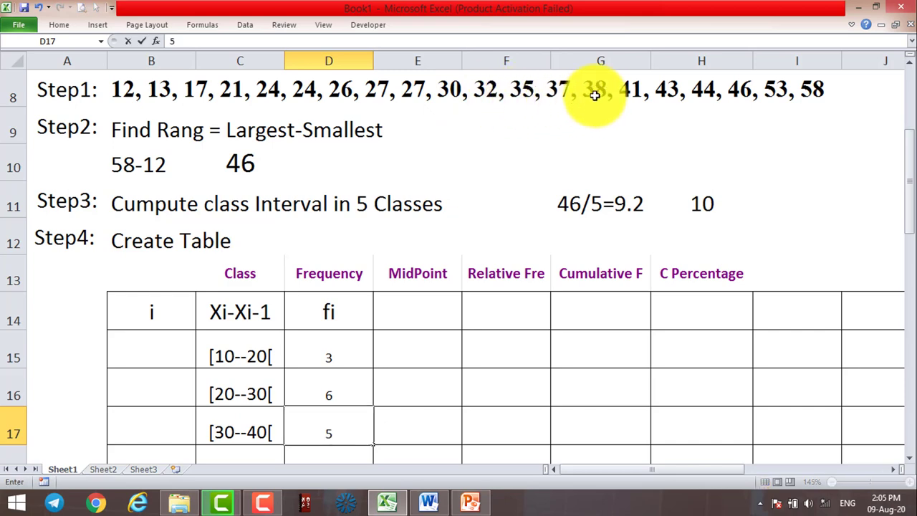
key(Return)
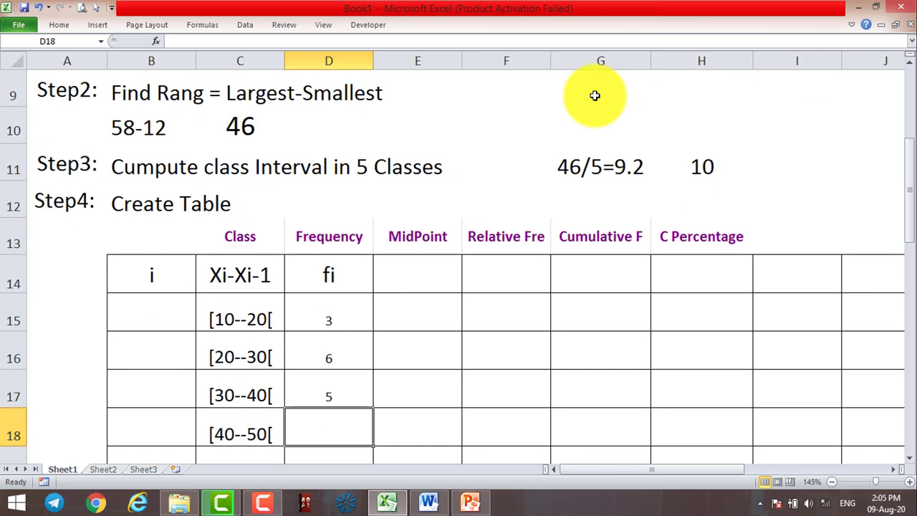
- Enter frequencies 4 and 2 for [40--50[ and [50--60[ in D18 and D19
scroll(594, 96, up, 1)
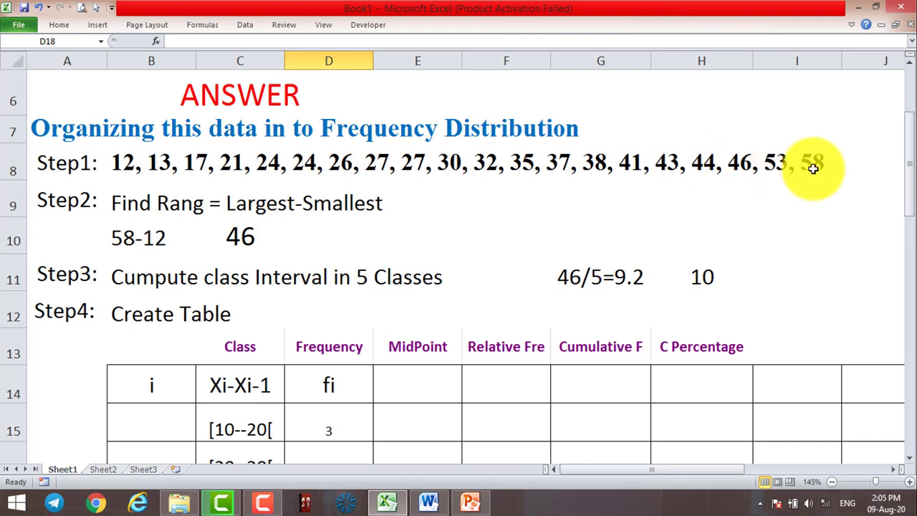
scroll(644, 201, down, 2)
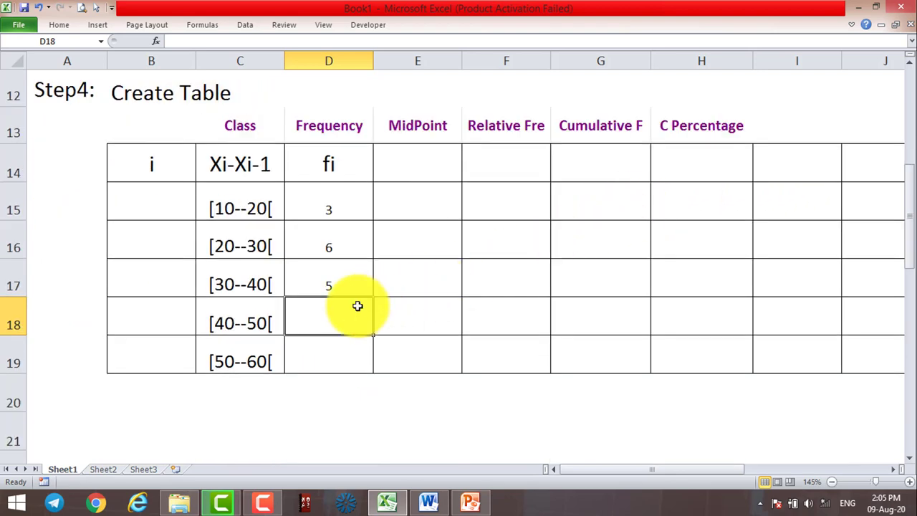
scroll(395, 301, up, 1)
scroll(491, 255, up, 1)
scroll(647, 208, up, 1)
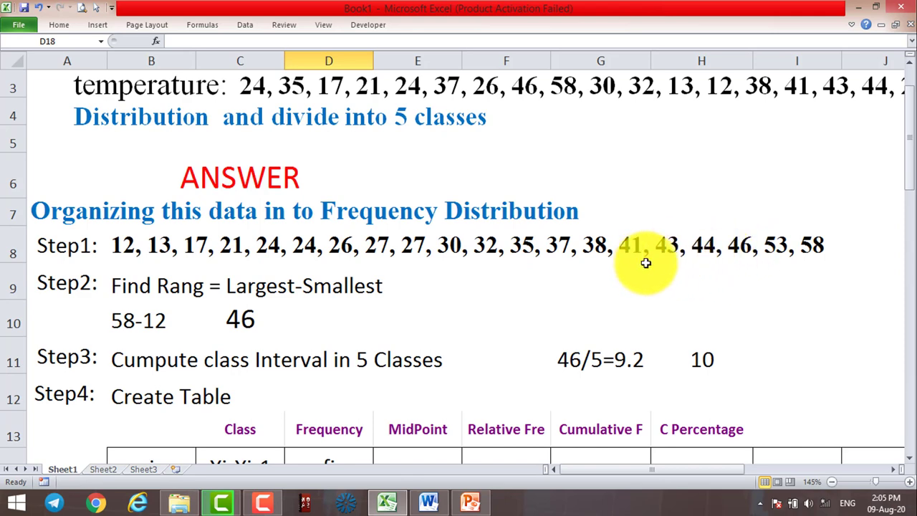
scroll(626, 247, down, 2)
scroll(666, 222, down, 1)
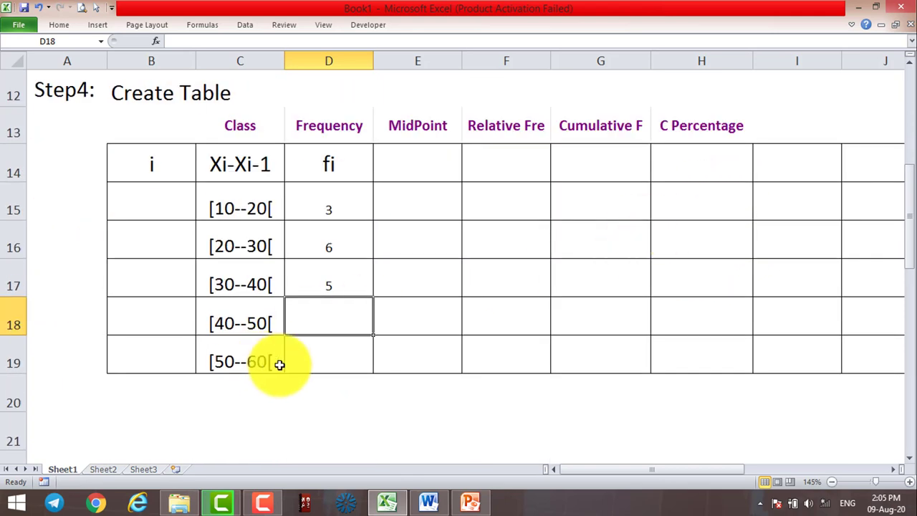
text(4)
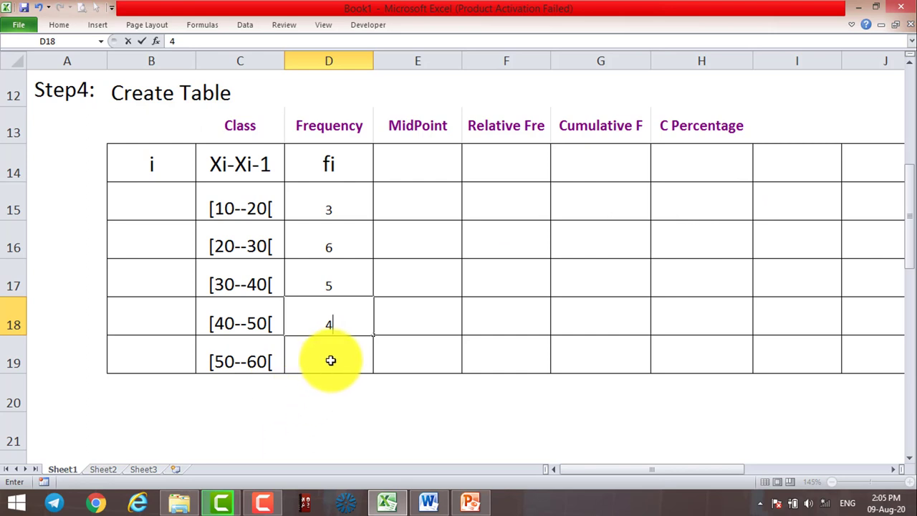
click(330, 360)
text(2)
key(Return)
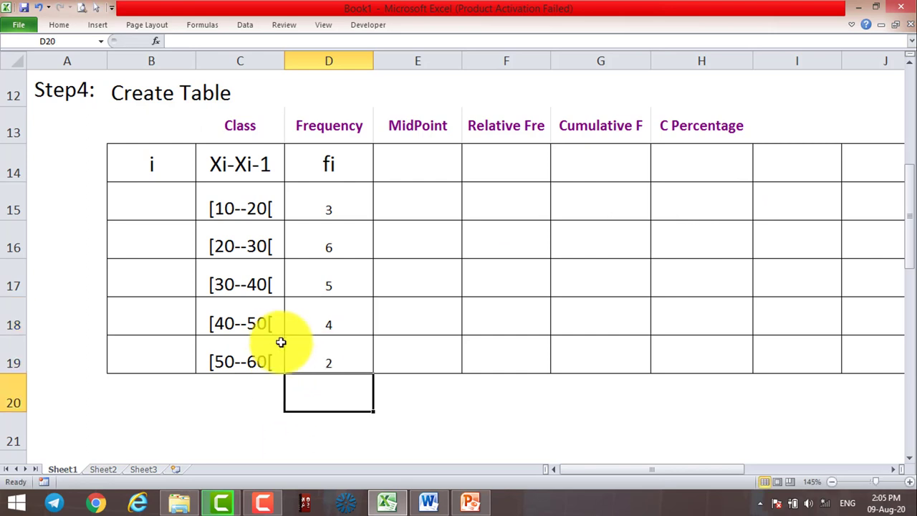
- Enlarge the frequency values in D15:D19 to match the class labels' font size
drag(342, 356, 317, 194)
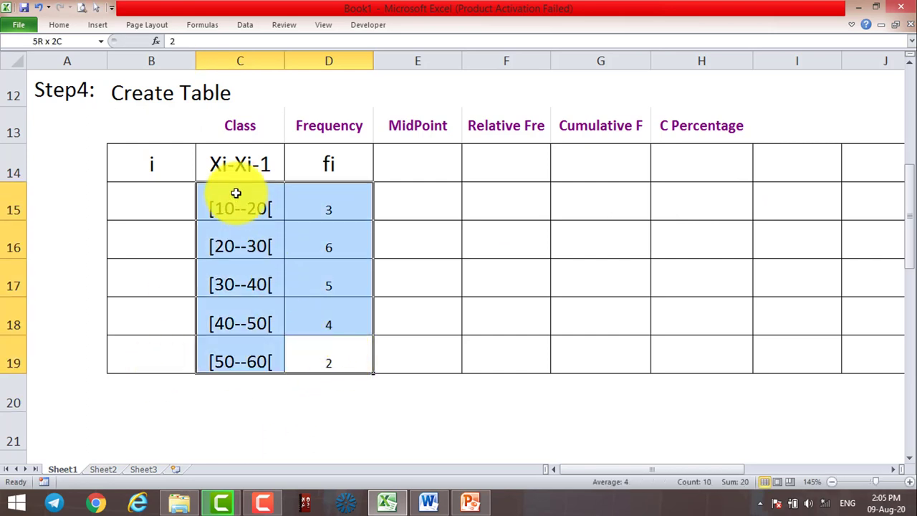
scroll(253, 149, up, 2)
scroll(253, 148, up, 1)
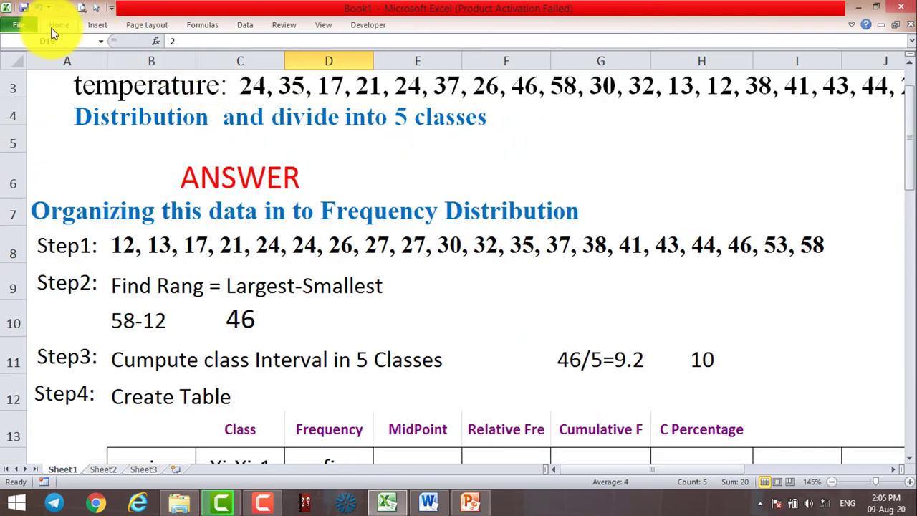
click(59, 26)
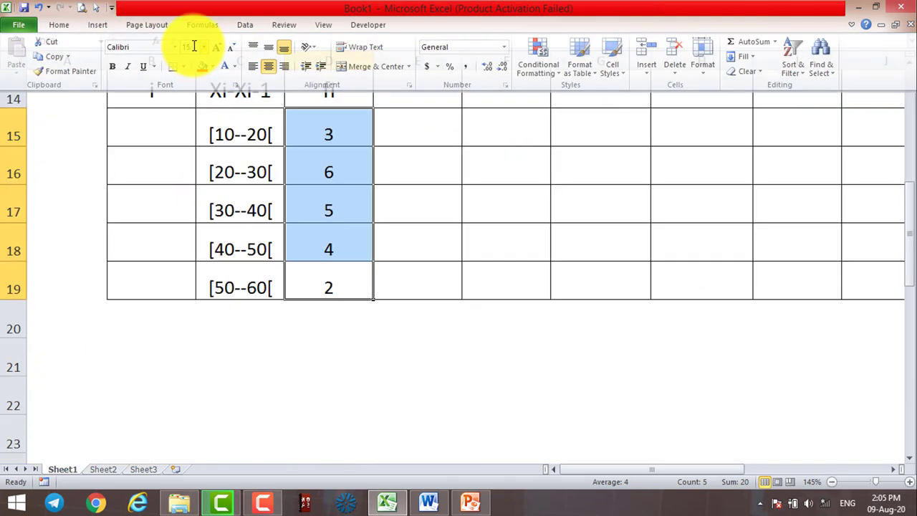
click(427, 155)
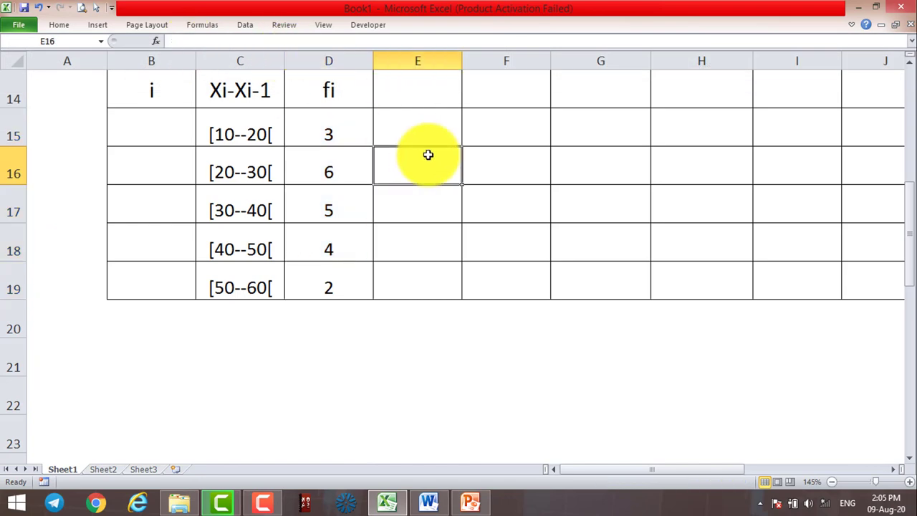
scroll(427, 154, up, 1)
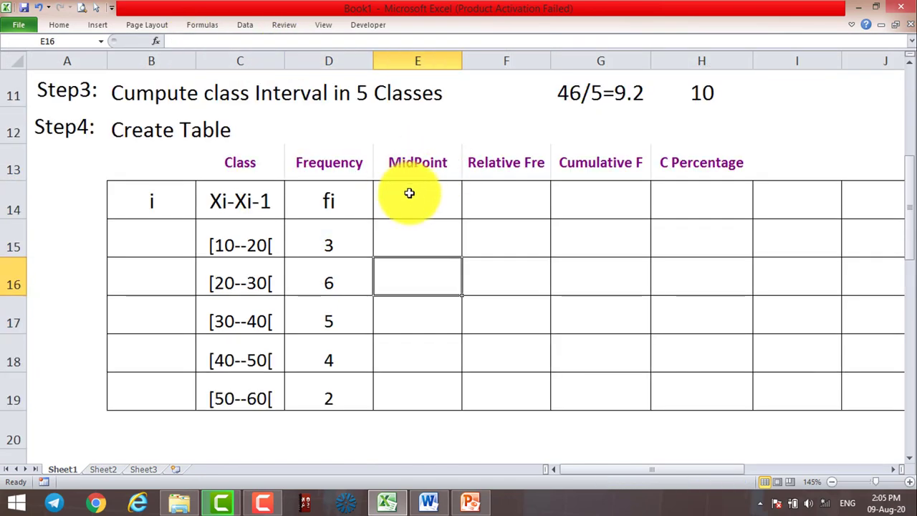
- Enter the midpoint formula in E15, giving 20 for the [10--20[ class
click(408, 234)
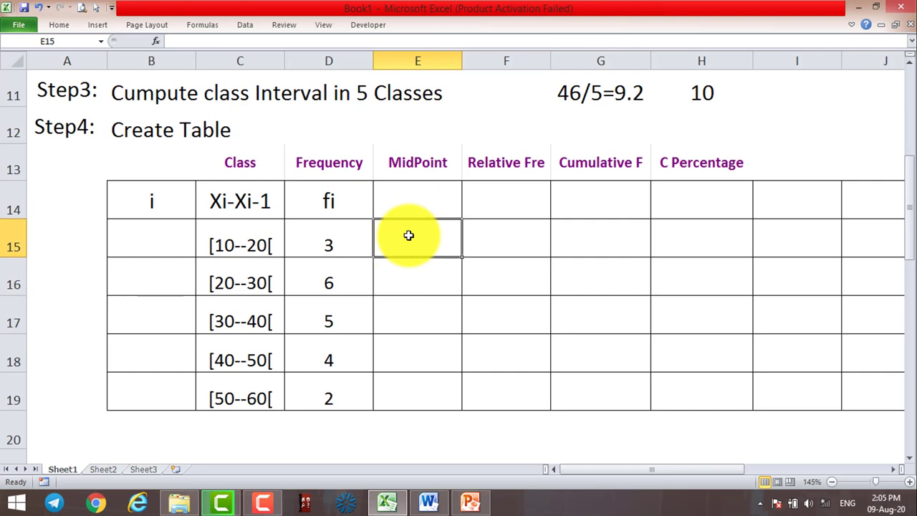
text(=)
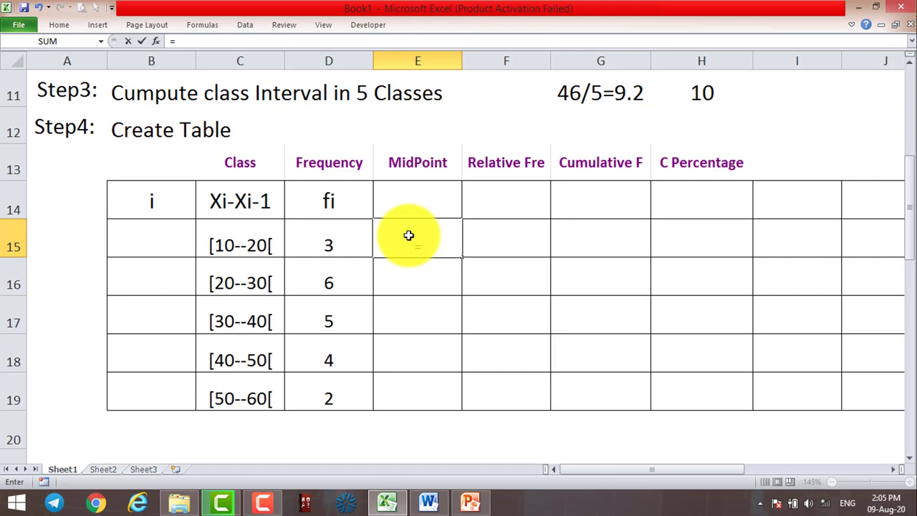
text(0-)
key(BackSpace)
text(+3)
key(BackSpace)
text(20)
text(/)
text(2)
key(Return)
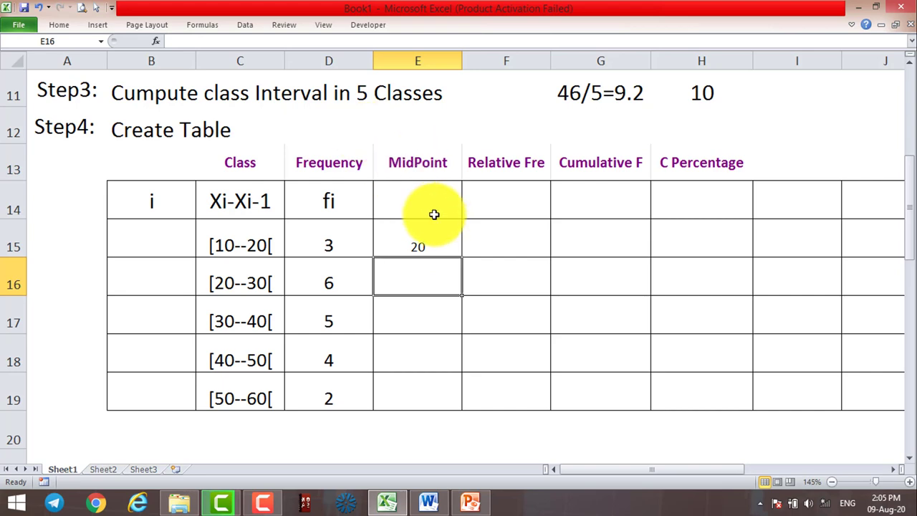
click(414, 244)
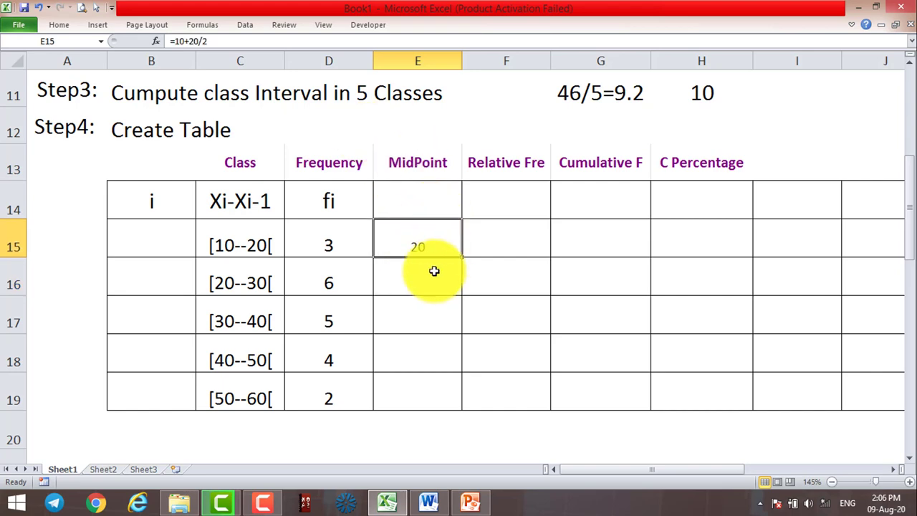
click(433, 271)
- Enter midpoint formulas =20+30/2 and =30+40/2 in E16 and E17, giving 35 and 50
text(2)
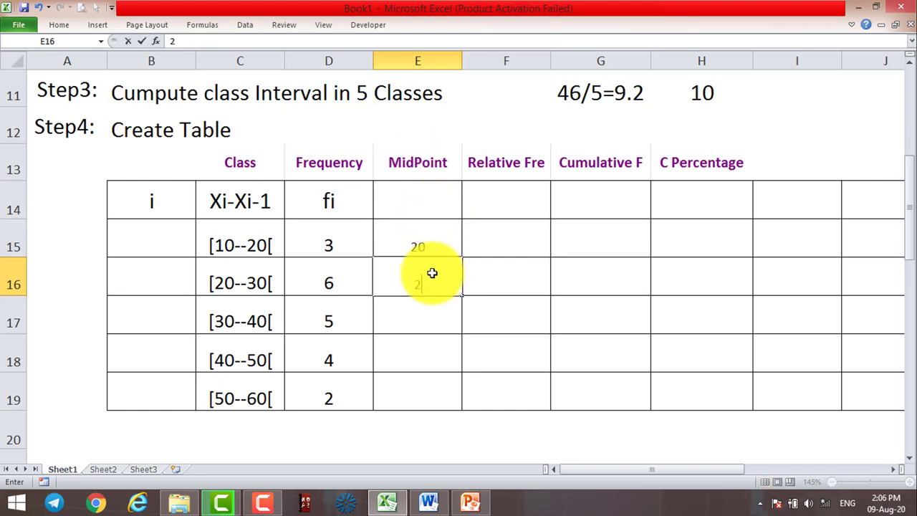
text(0+)
key(BackSpace)
key(BackSpace)
key(BackSpace)
text(0+)
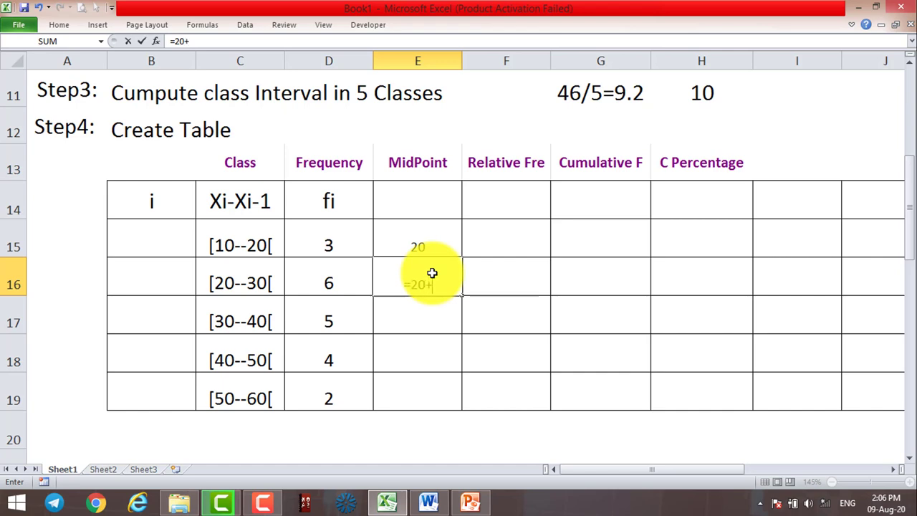
text(30/)
text(2)
key(Return)
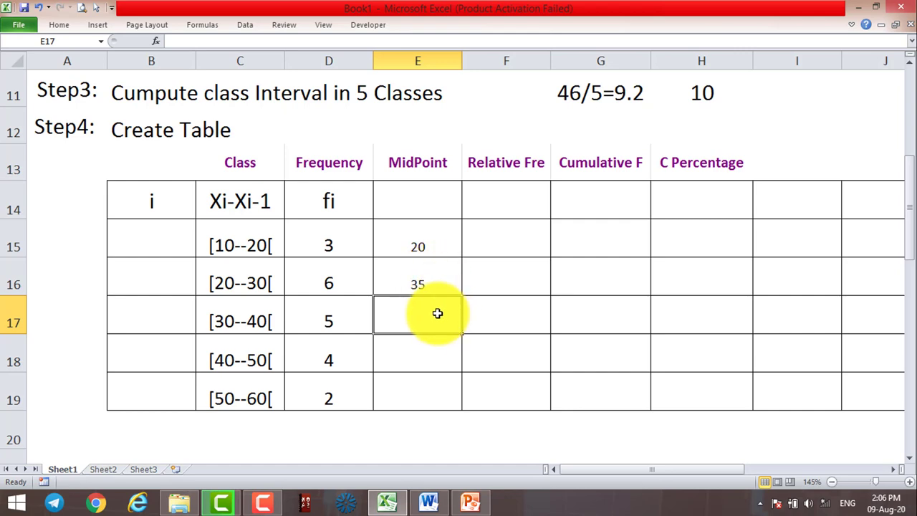
text(=)
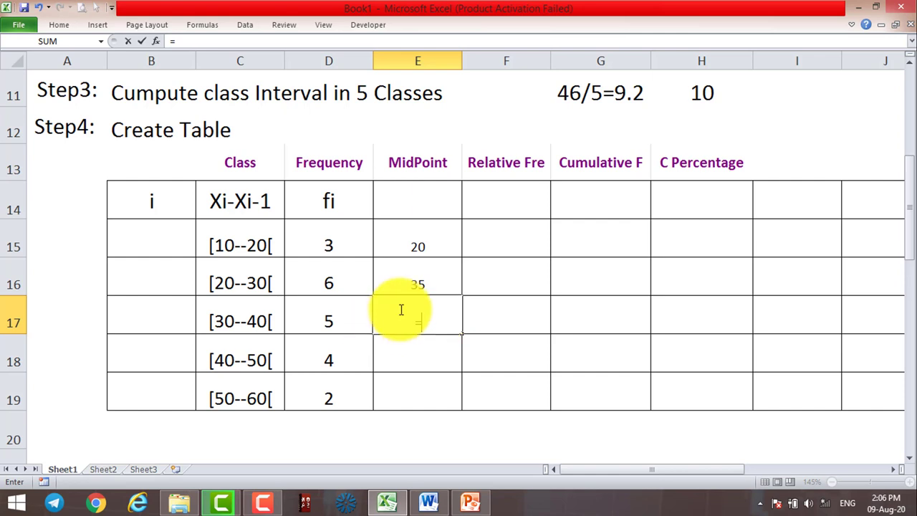
text(30)
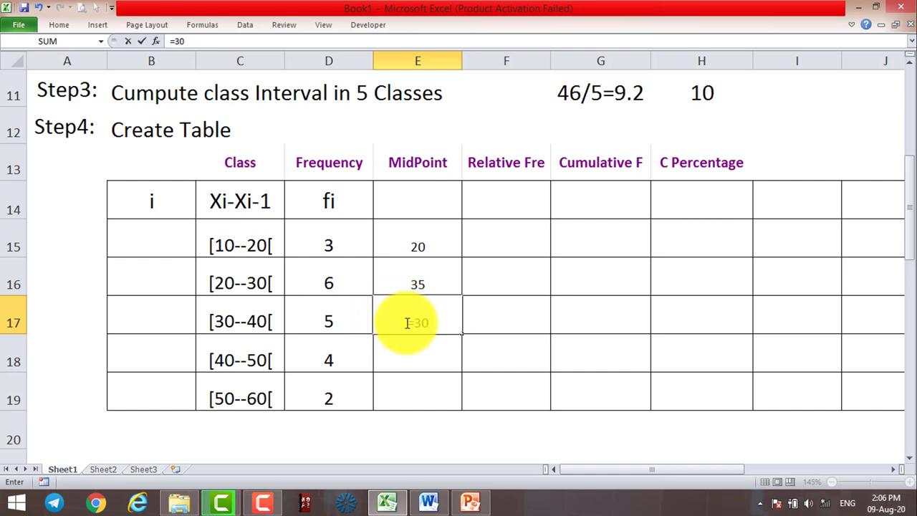
text(+40)
text(/2)
key(Return)
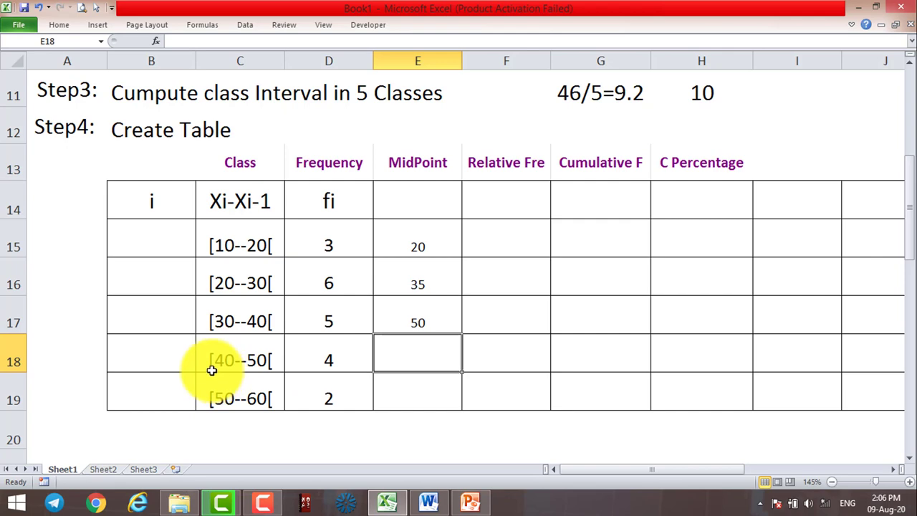
- Enter midpoint formulas =40+50/2 and =50+60/2 in E18 and E19, giving 65 and 80
text(40)
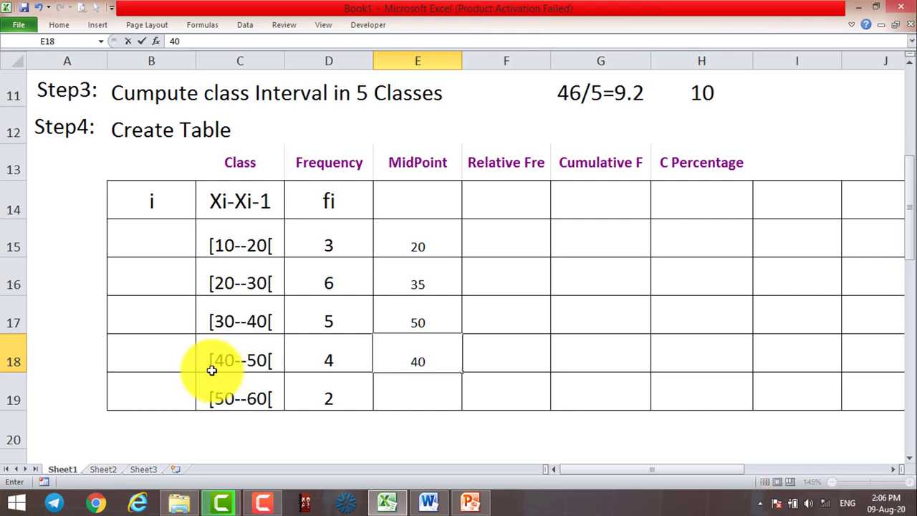
key(BackSpace)
key(BackSpace)
text(=)
text(40+)
text(50)
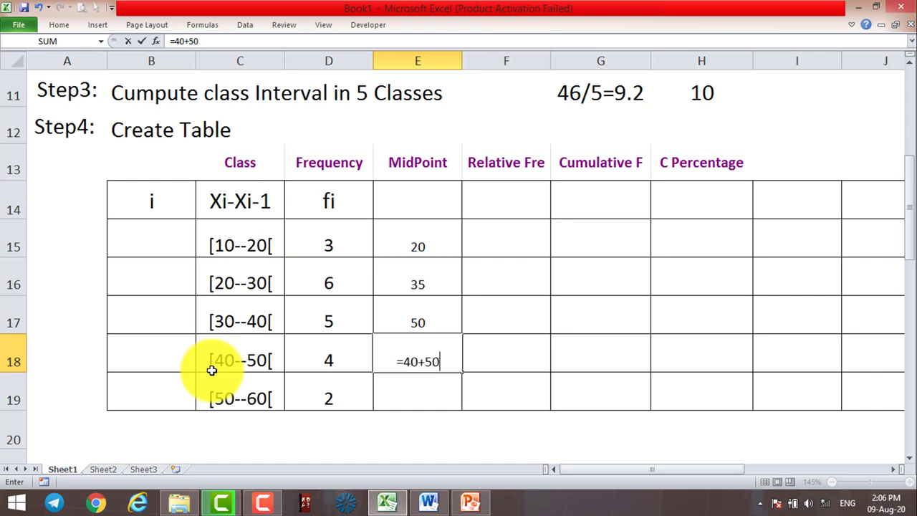
text(/2)
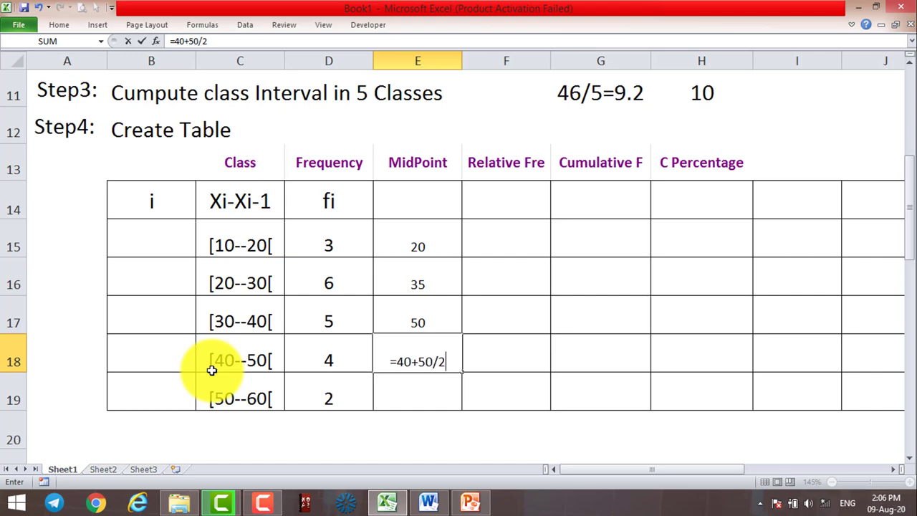
key(Return)
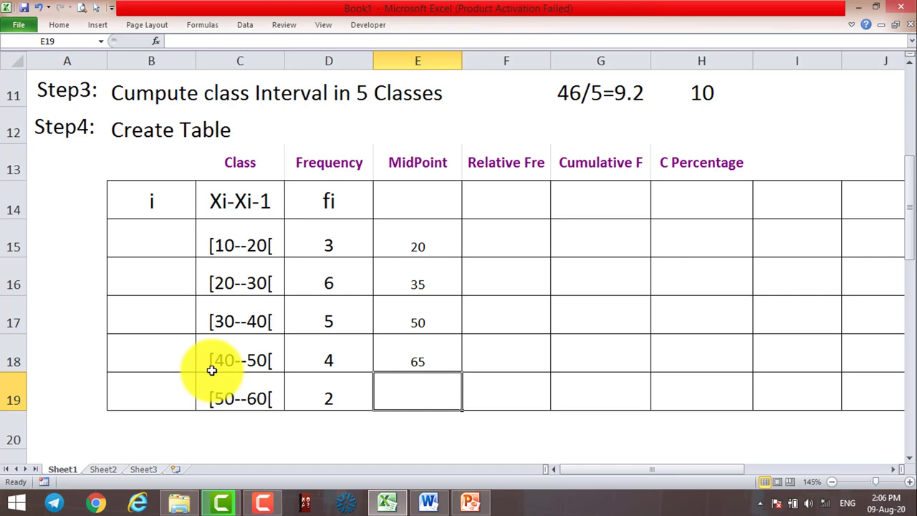
text(=)
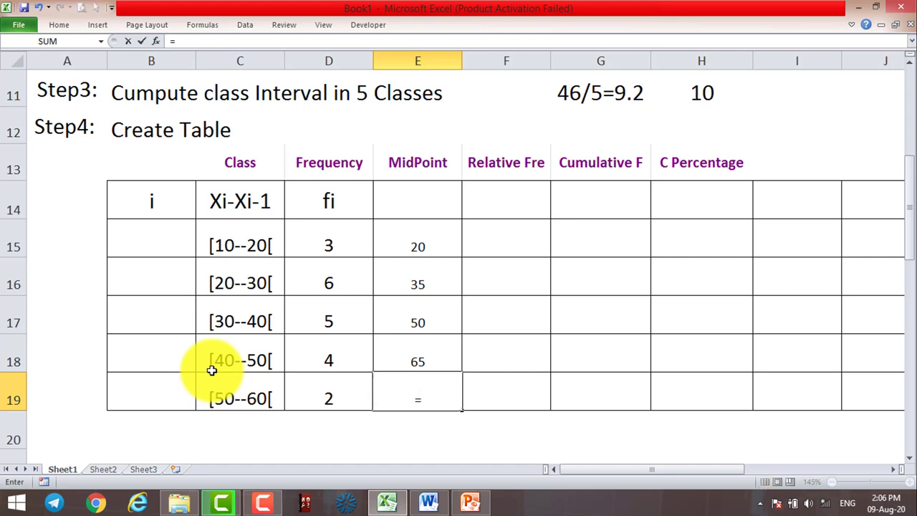
text(50+)
text(60/)
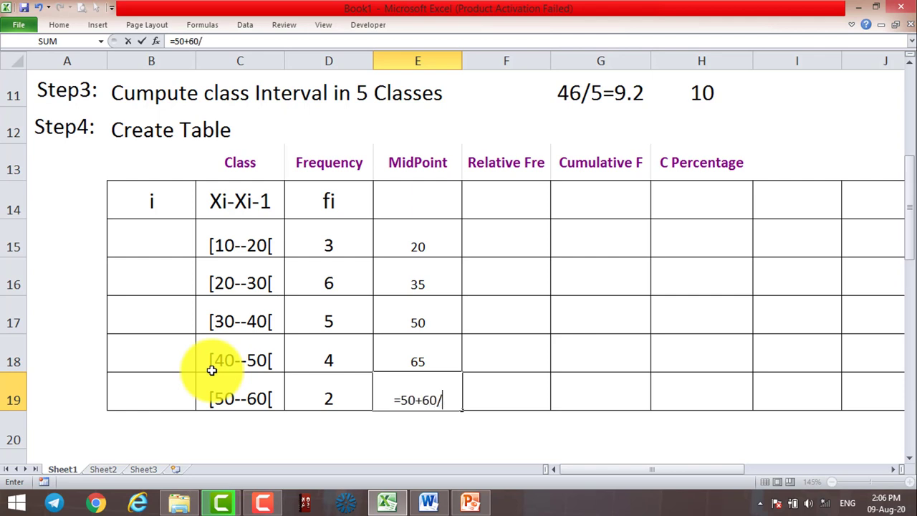
text(2)
key(Return)
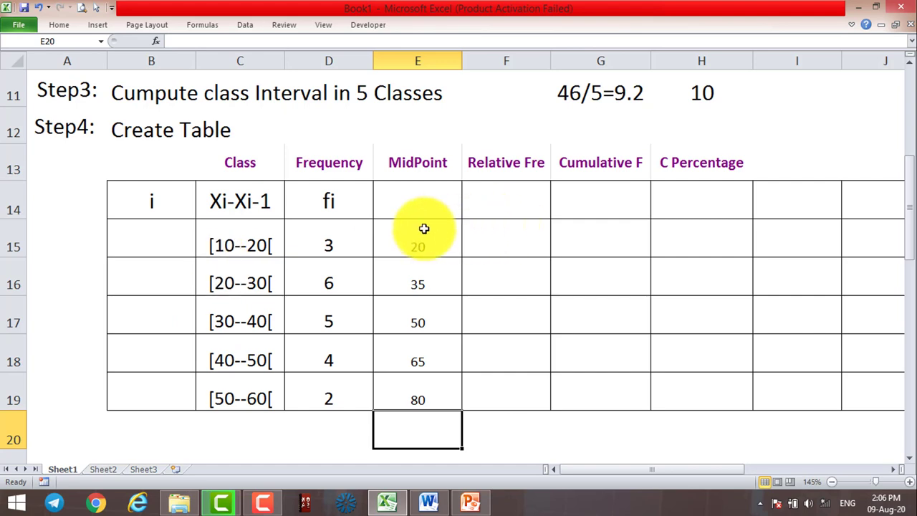
drag(424, 228, 419, 388)
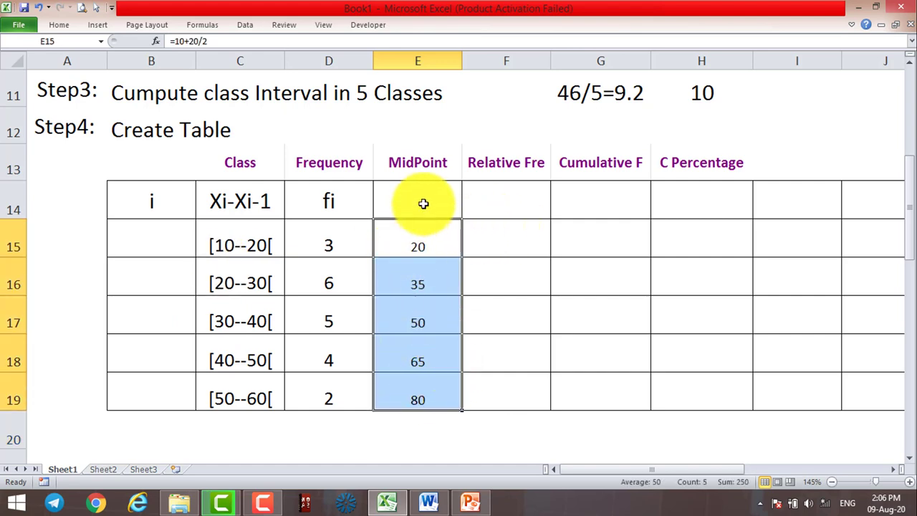
click(425, 200)
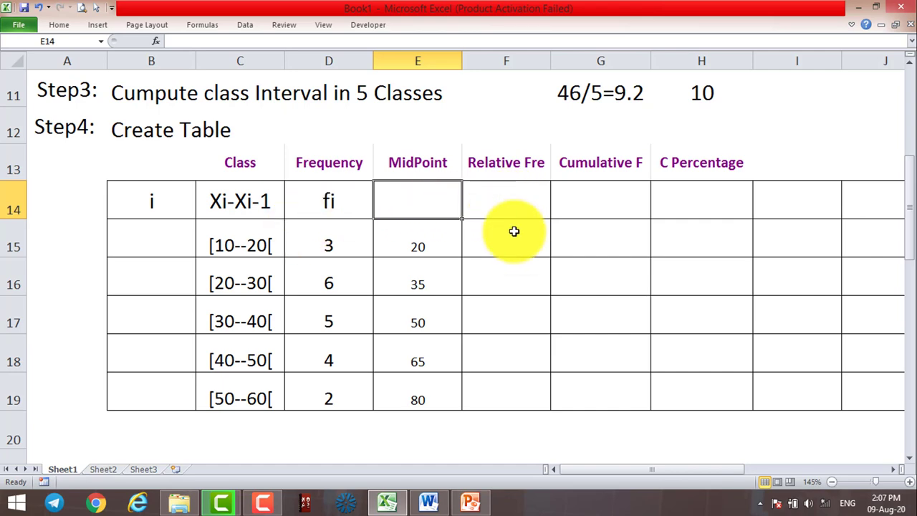
scroll(479, 240, up, 2)
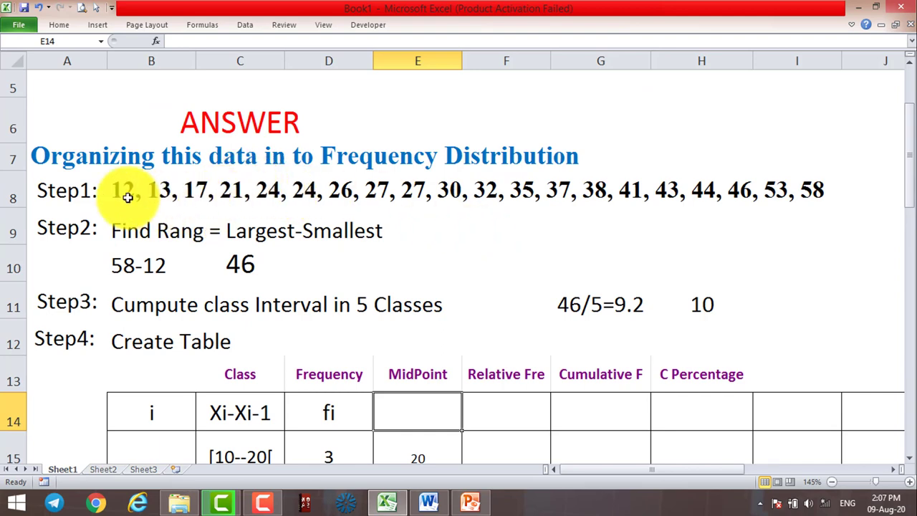
scroll(164, 198, down, 2)
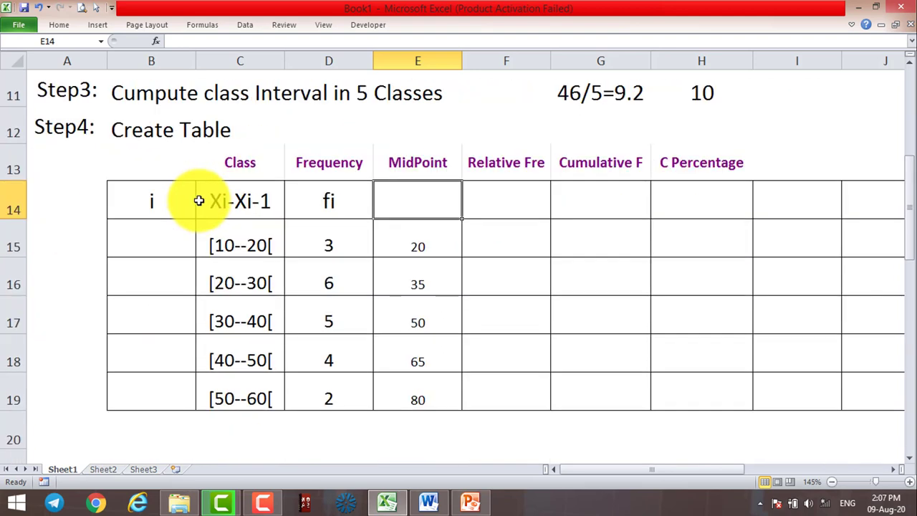
- Total the frequencies in D20 with =SUM(D15:D19), giving 20
click(334, 423)
text(=)
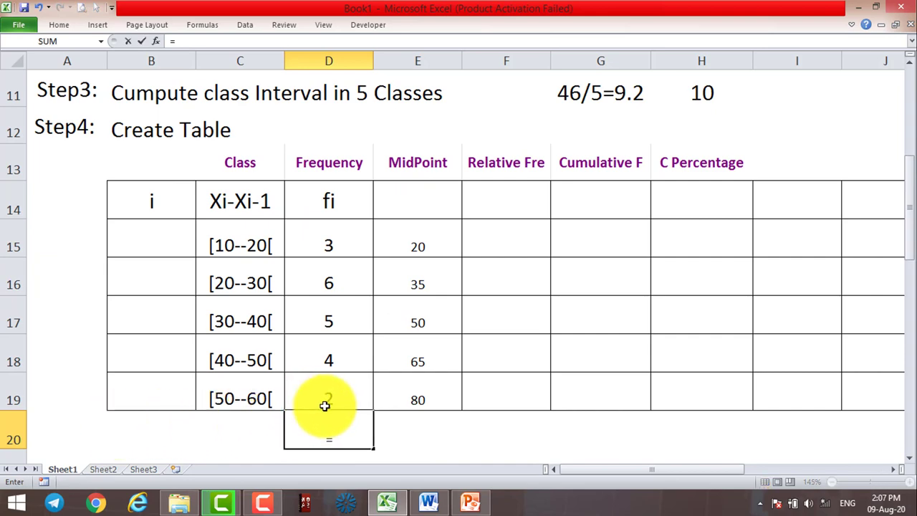
text(sum()
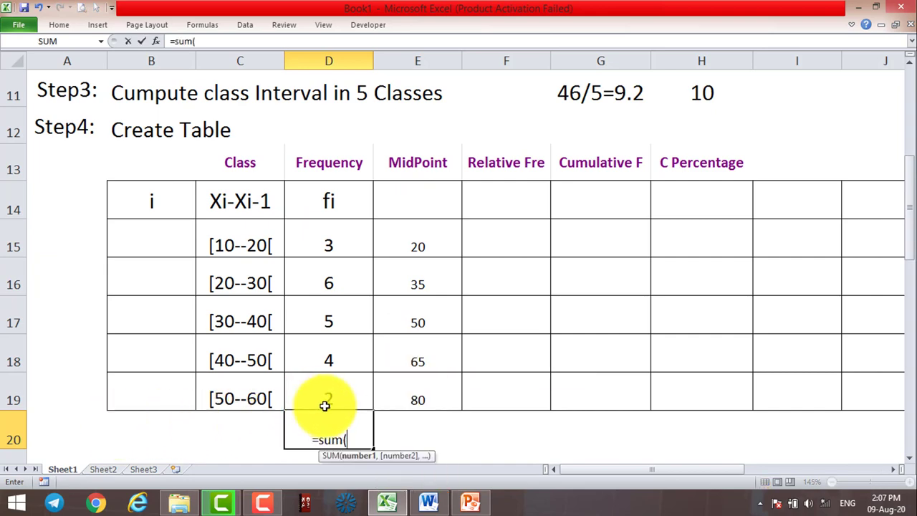
key(Up)
key(shift+Up)
key(shift+Up)
key(shift+Up)
key(shift+Up)
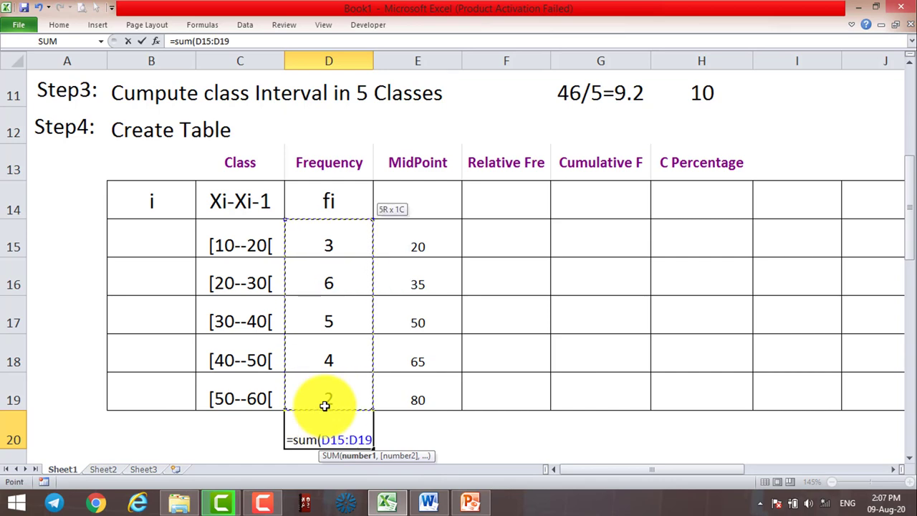
key(Return)
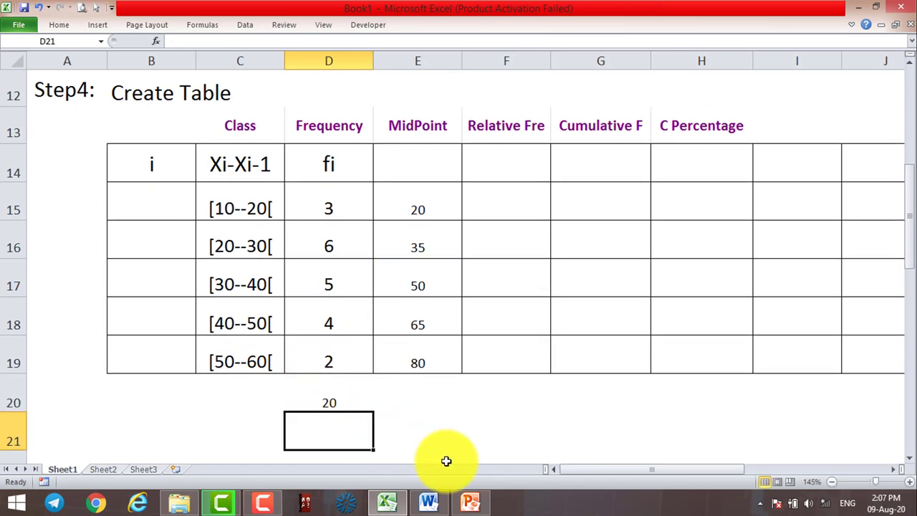
click(309, 394)
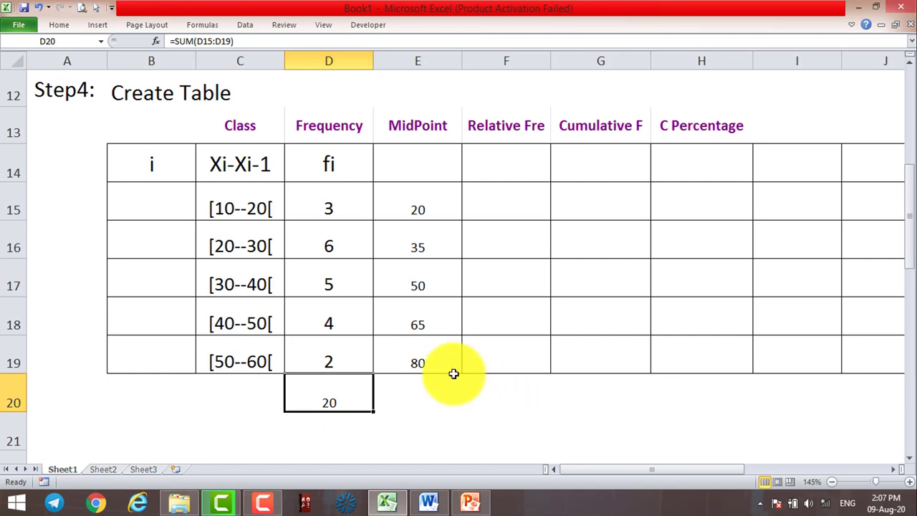
- Compute the first relative frequency in F15 as =D15/D20, giving 0.15
click(507, 204)
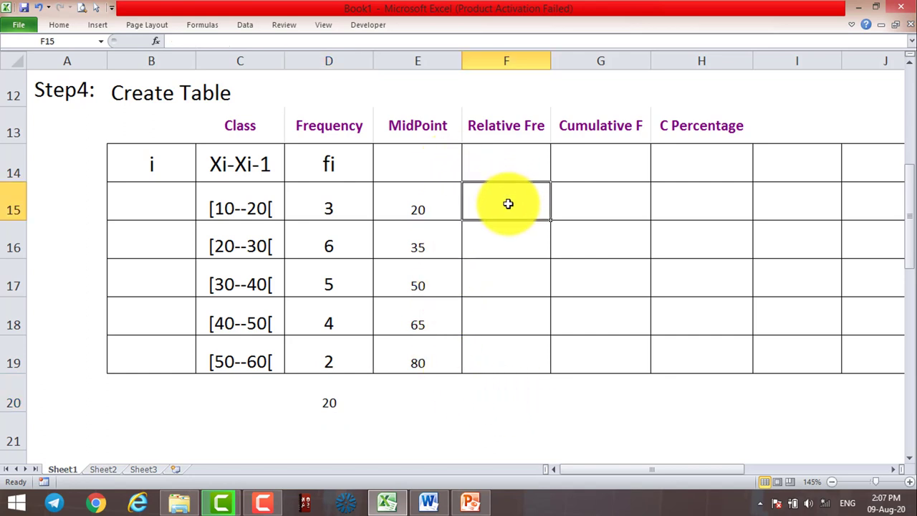
text(=)
click(325, 202)
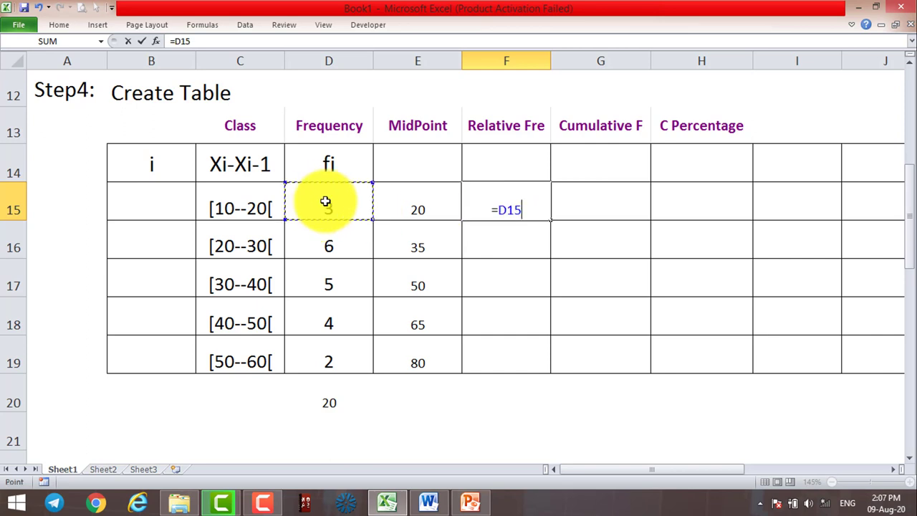
text(/)
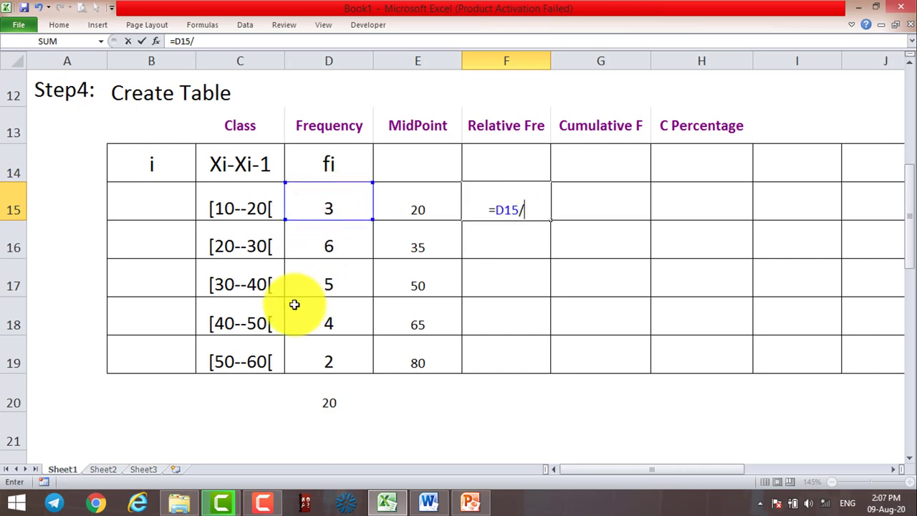
click(334, 398)
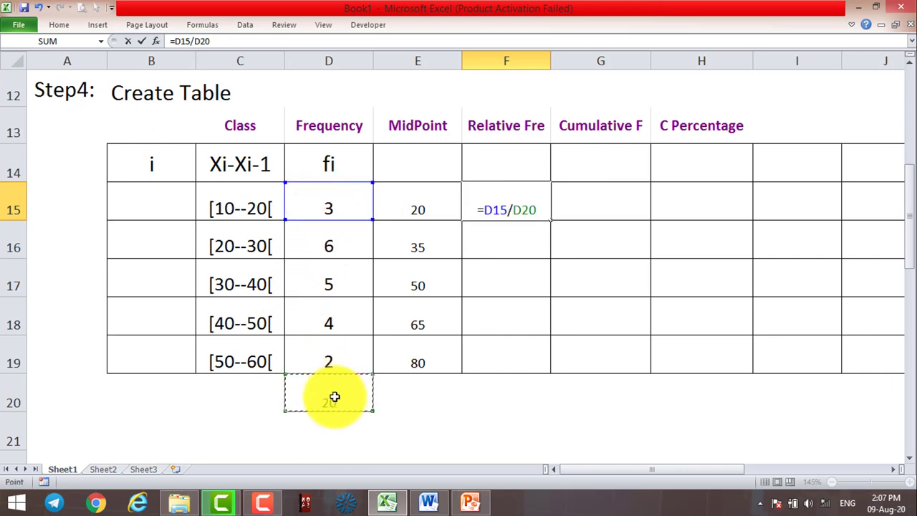
key(Return)
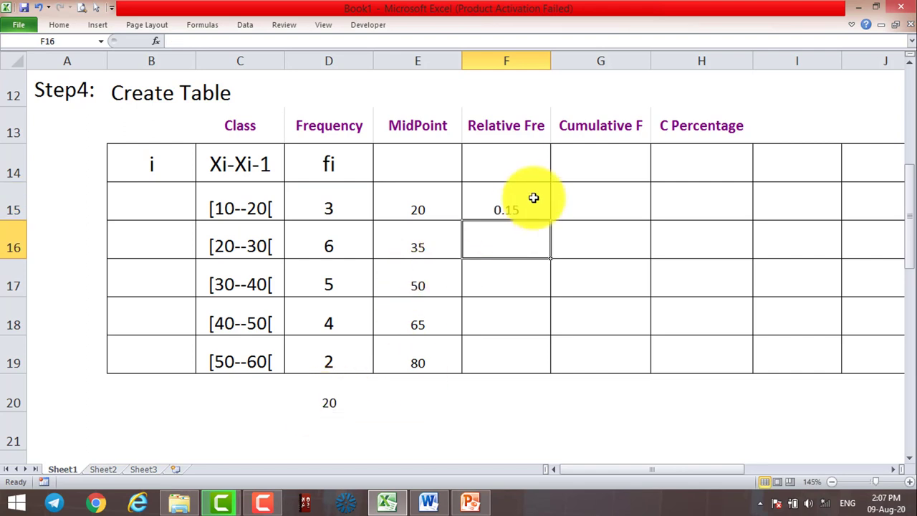
- Fill the F15 formula down to F19, then clear the resulting #DIV/0! errors in F16:F19
click(540, 211)
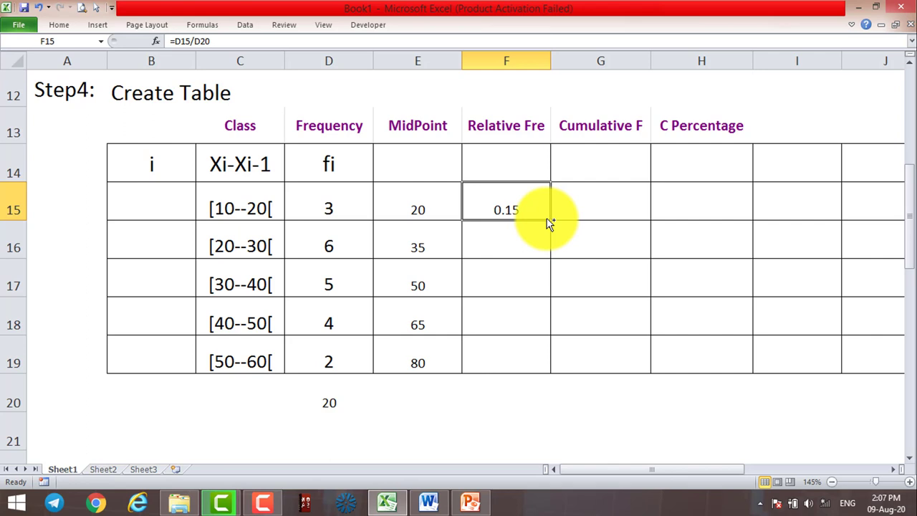
drag(549, 219, 532, 373)
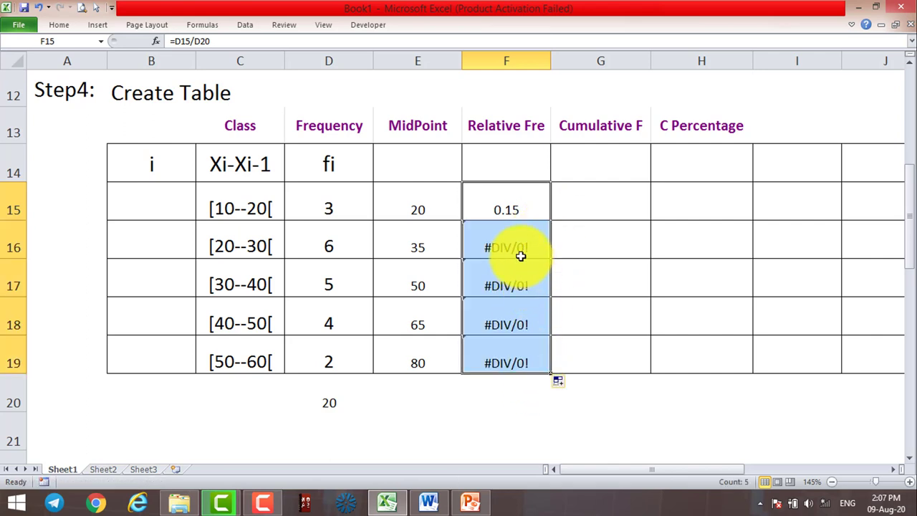
drag(520, 254, 516, 363)
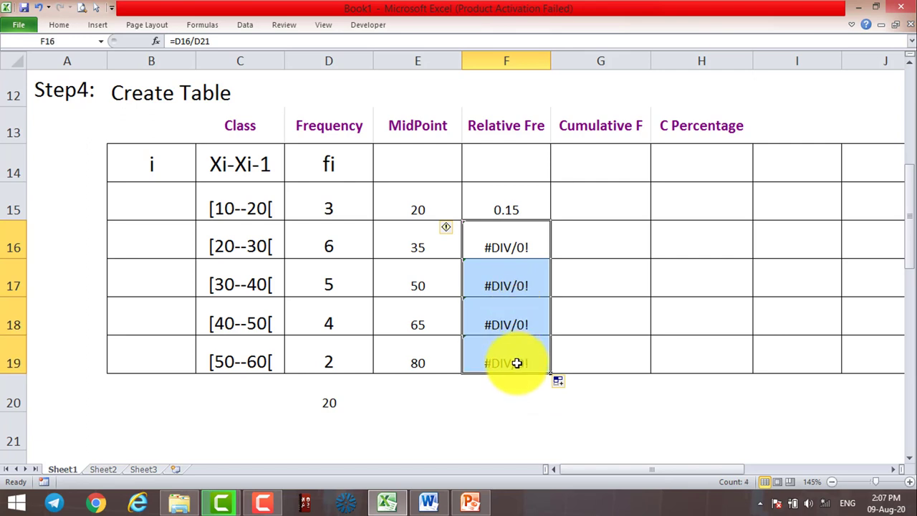
key(Delete)
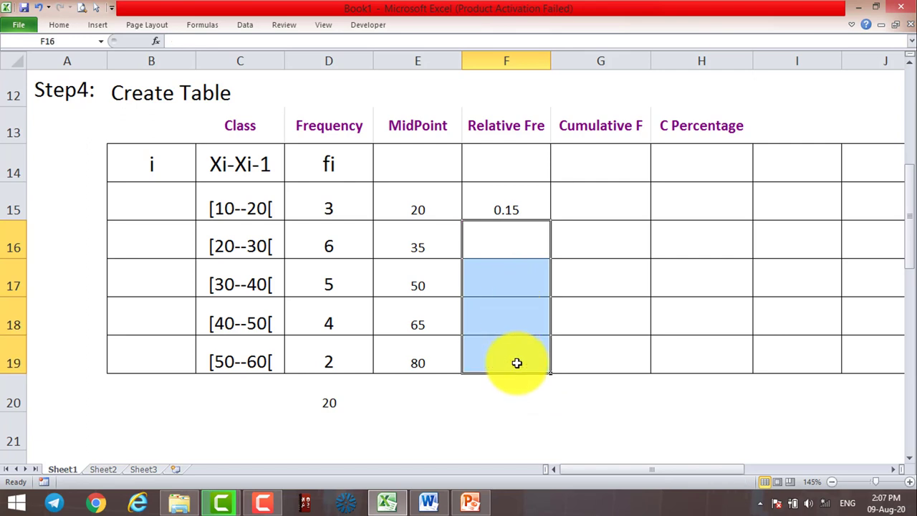
click(262, 501)
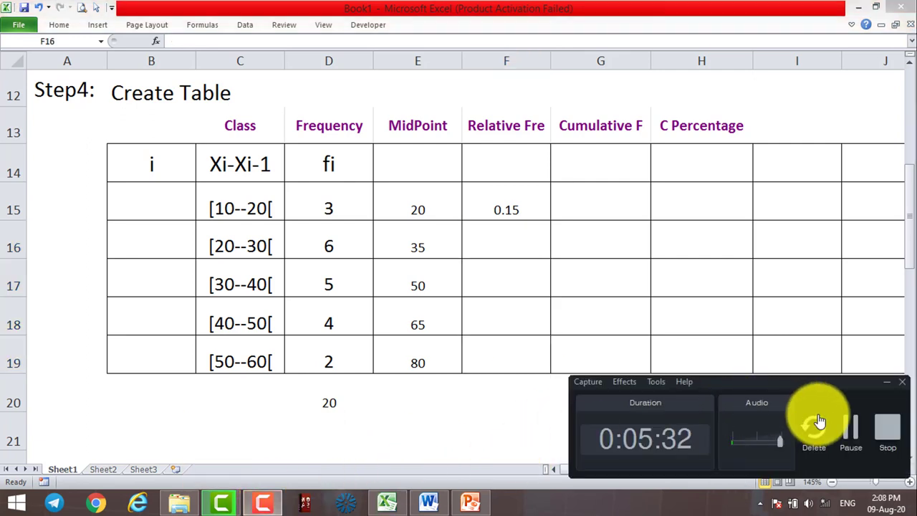
- Make the total reference absolute so F15 reads =D15/$D$20
click(851, 436)
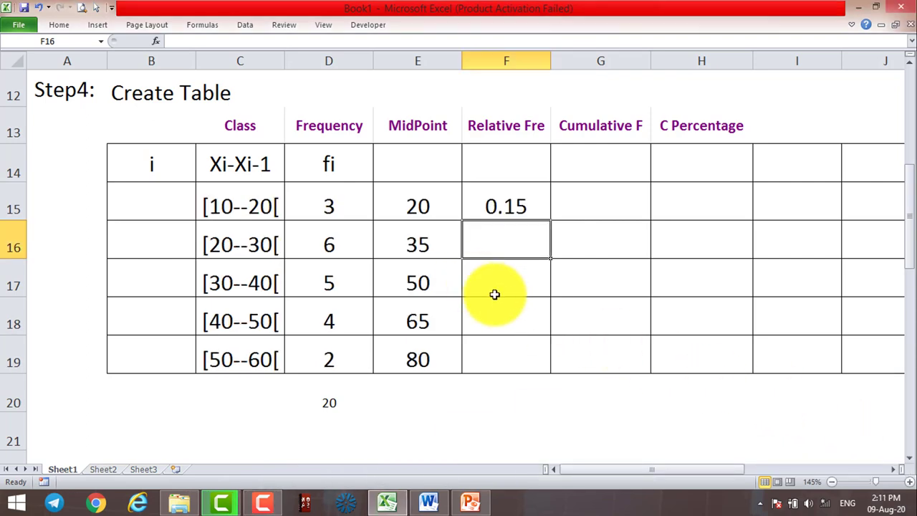
click(528, 205)
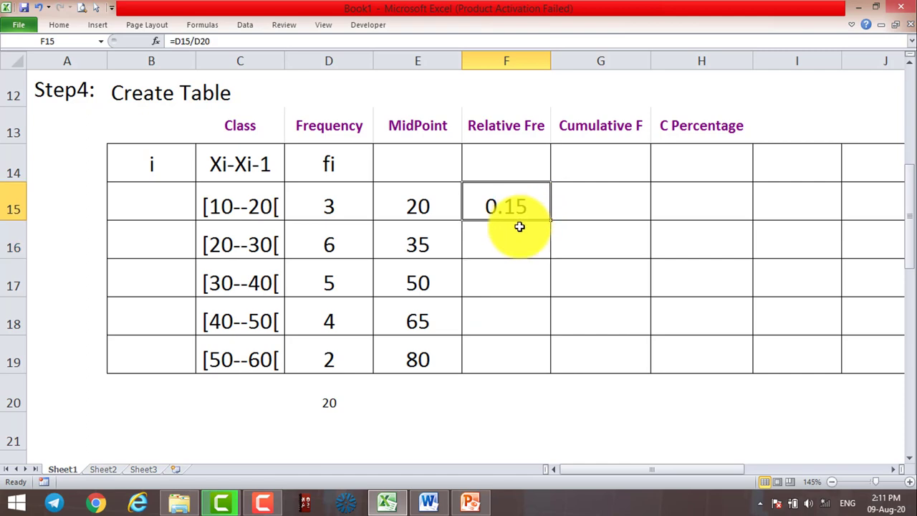
click(520, 226)
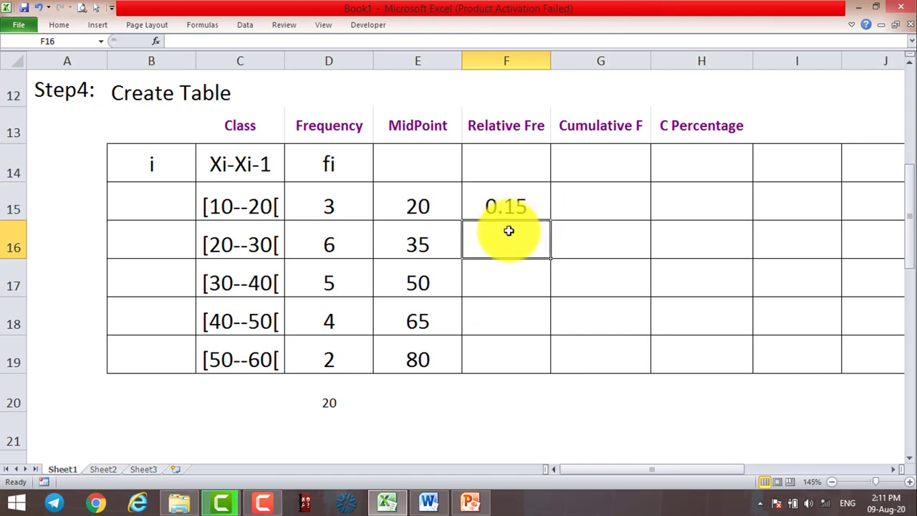
click(515, 208)
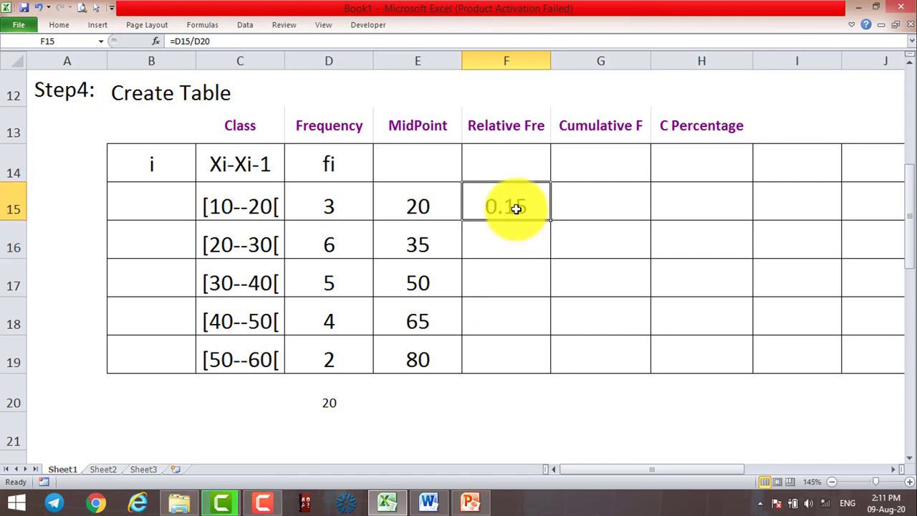
click(332, 401)
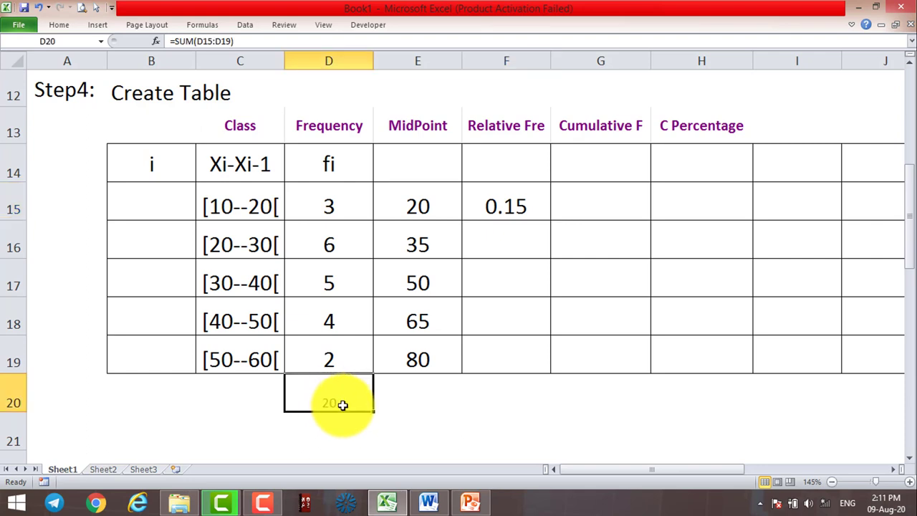
click(514, 205)
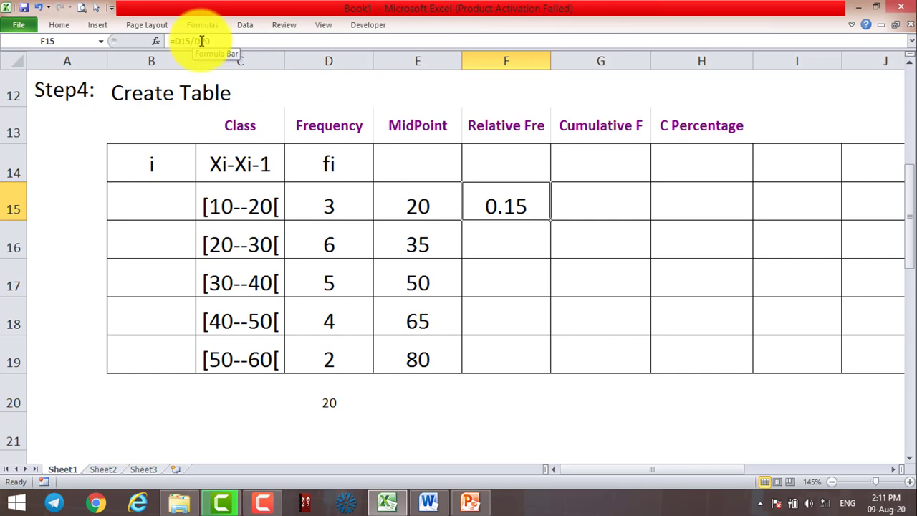
click(201, 41)
key(F4)
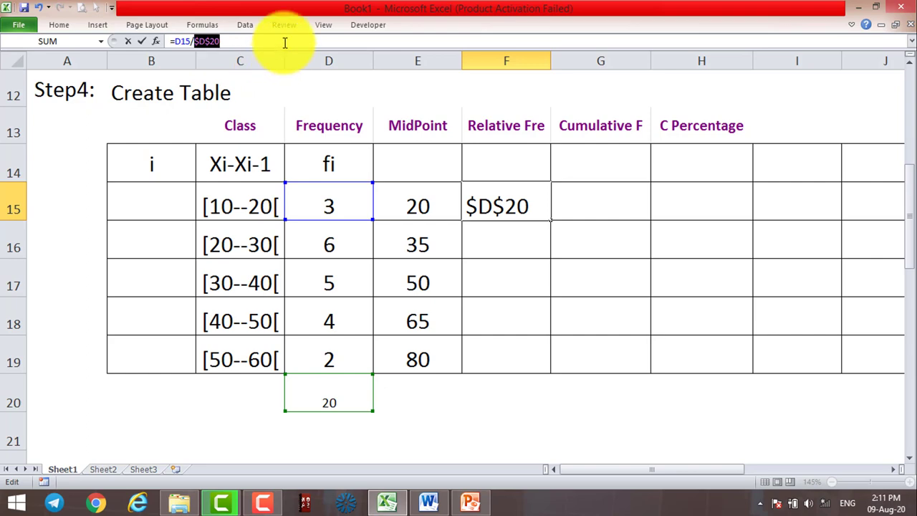
click(285, 42)
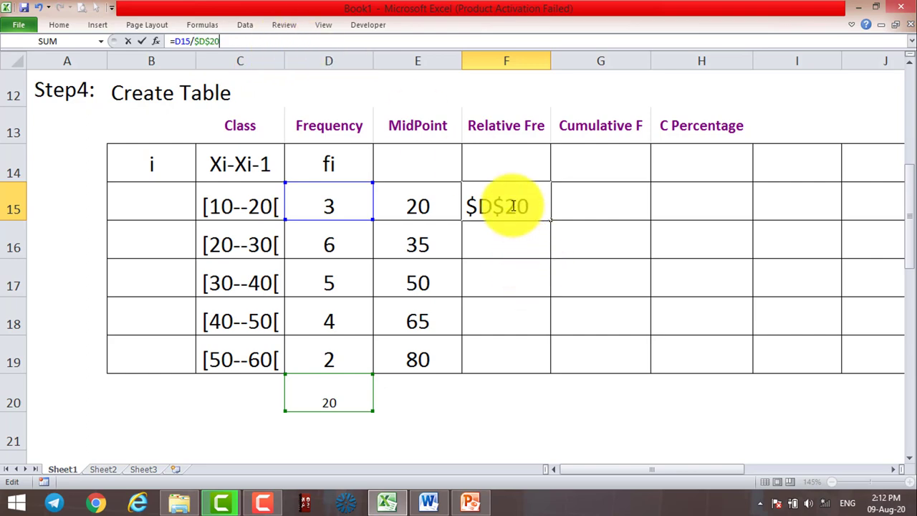
key(Return)
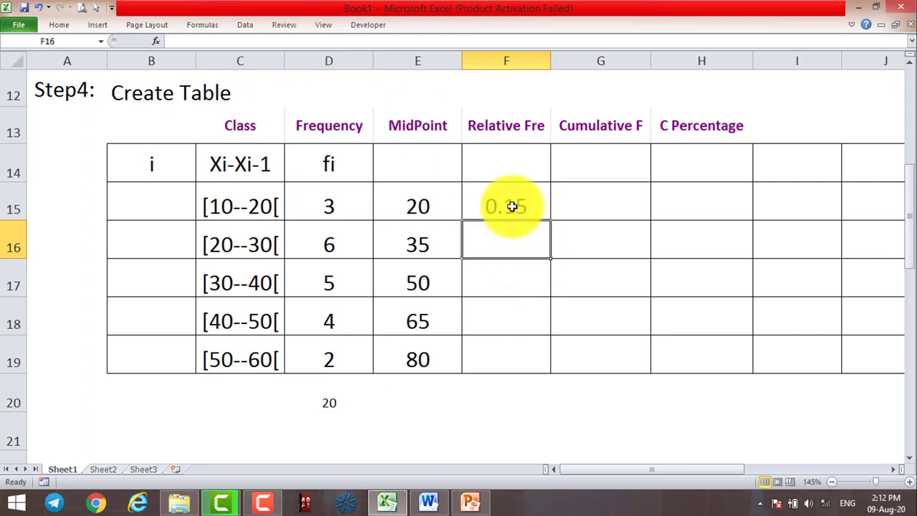
- Fill =D15/$D$20 down to F19, giving 0.15, 0.3, 0.25, 0.2 and 0.1
click(512, 206)
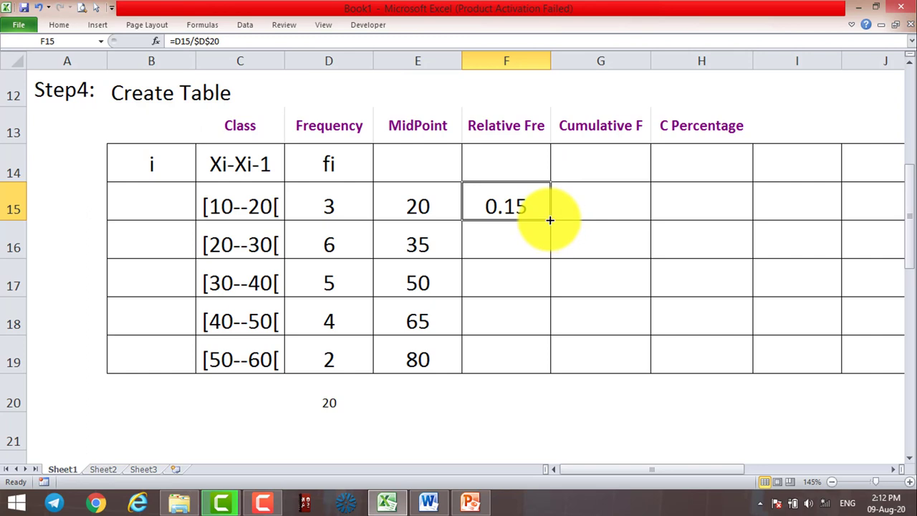
drag(549, 220, 528, 381)
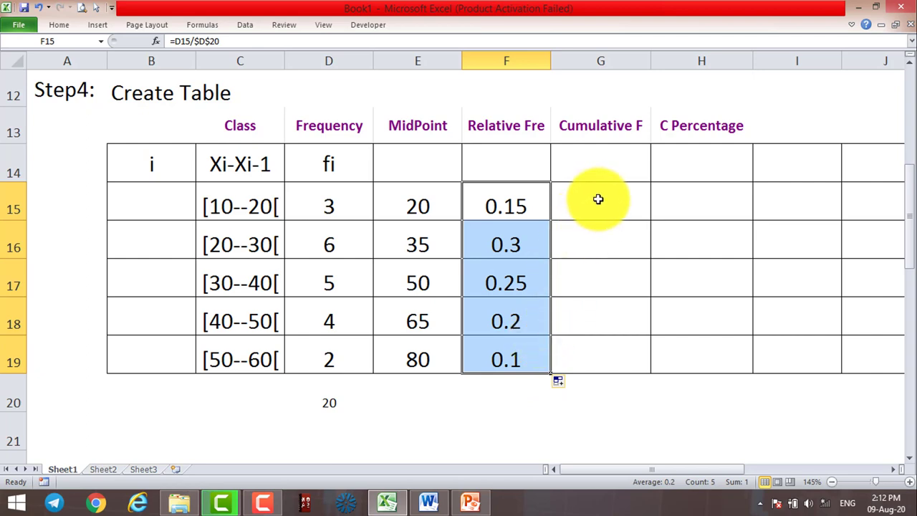
click(598, 197)
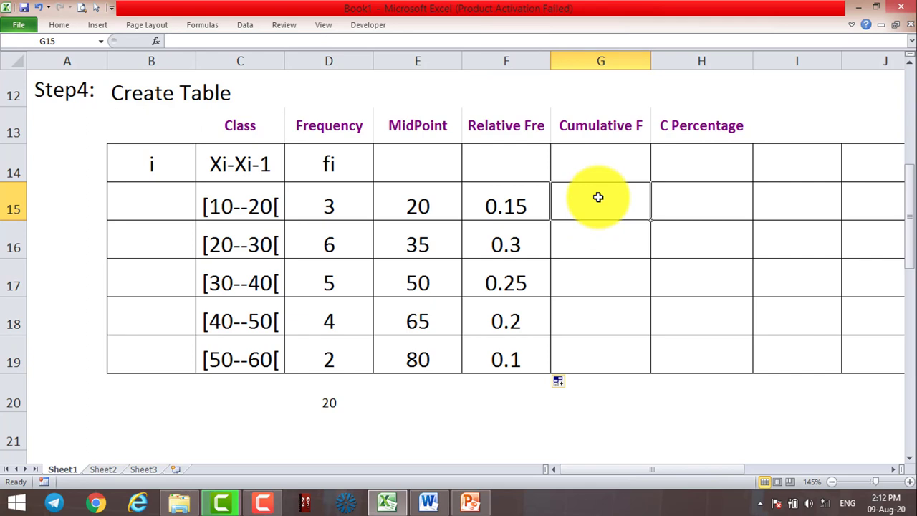
- Enter =D15 in G15 as the first cumulative frequency
text(=)
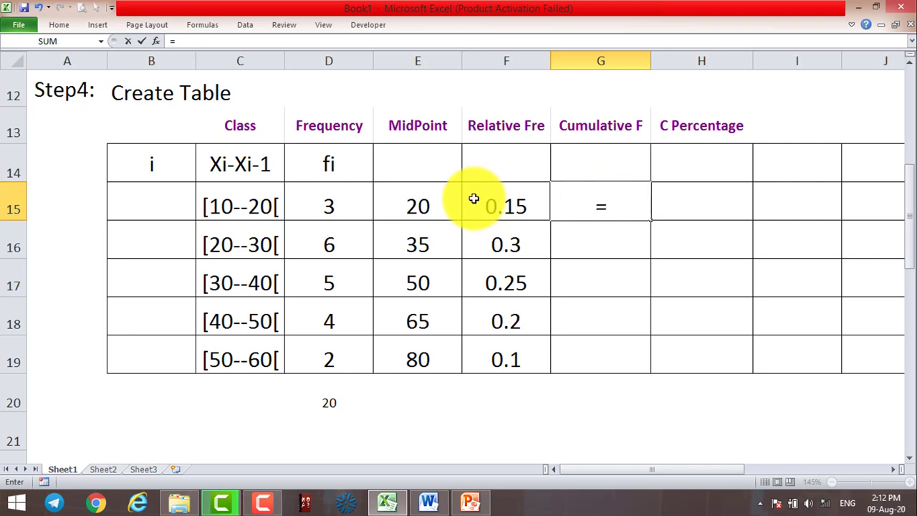
click(344, 204)
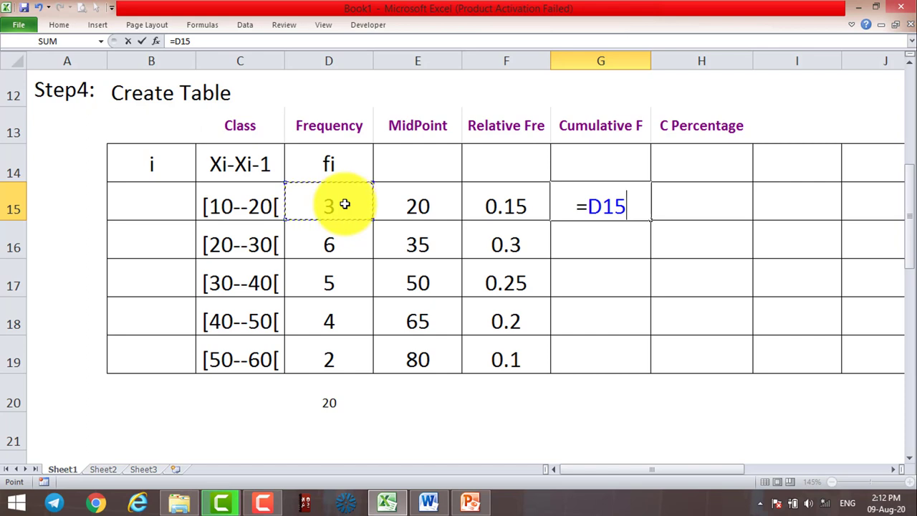
key(Return)
- Number the classes 1 to 5 in B15:B19
click(162, 207)
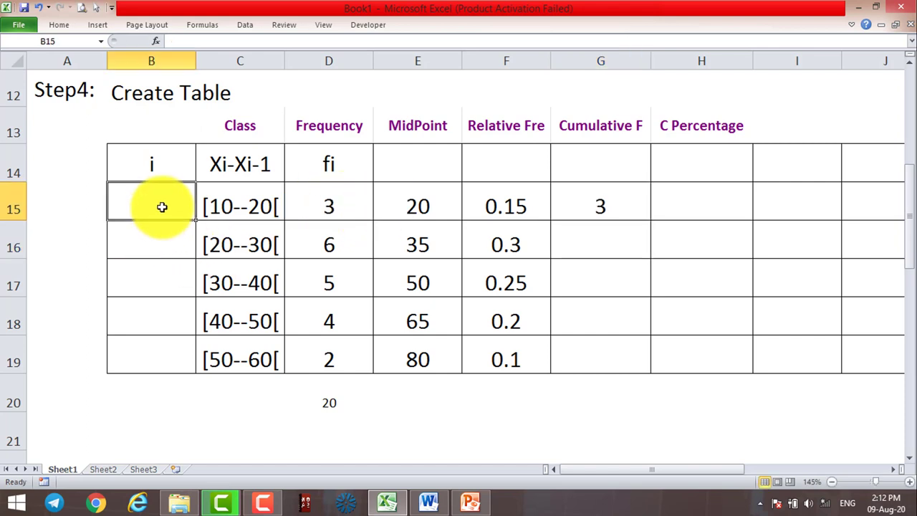
text(1)
key(Return)
text(2)
key(Return)
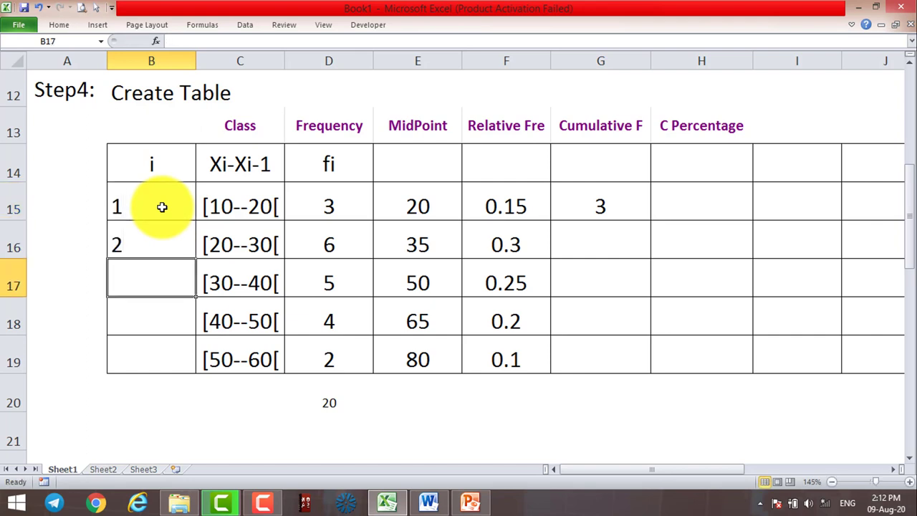
text(3)
key(Return)
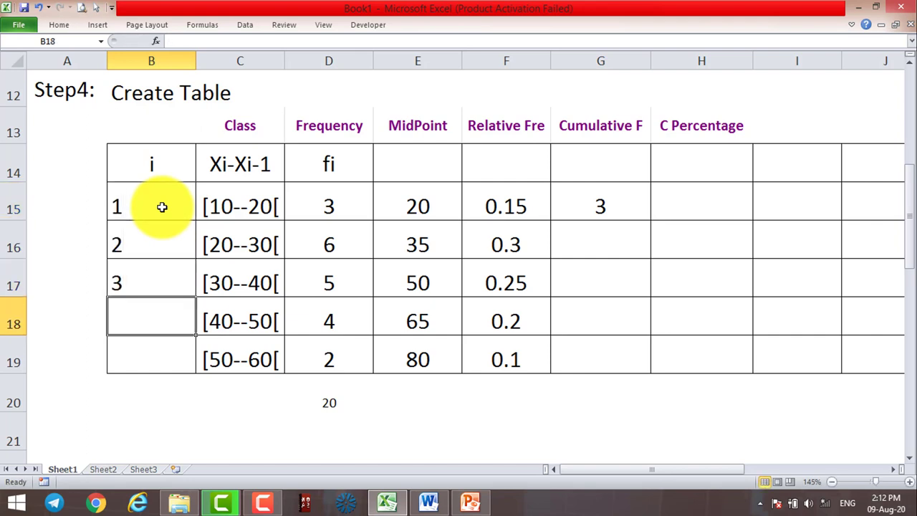
text(4)
key(Return)
text(5)
key(Return)
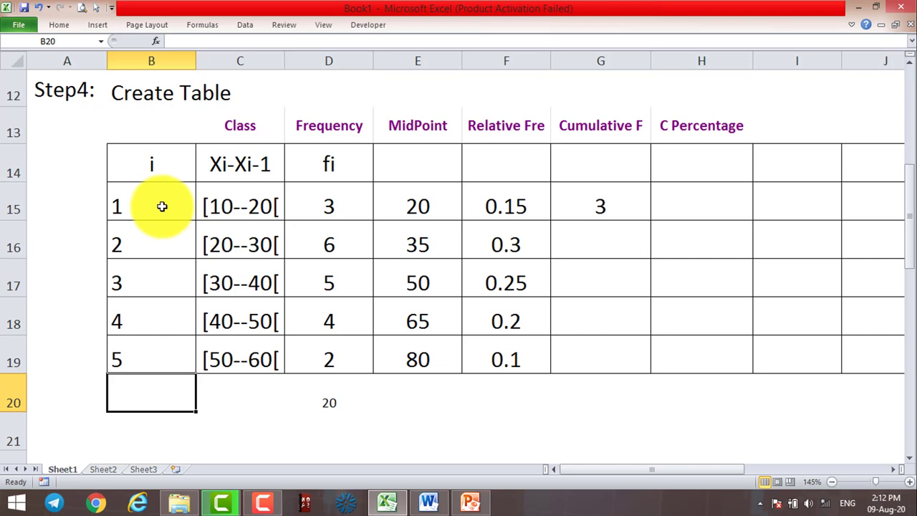
drag(163, 204, 164, 308)
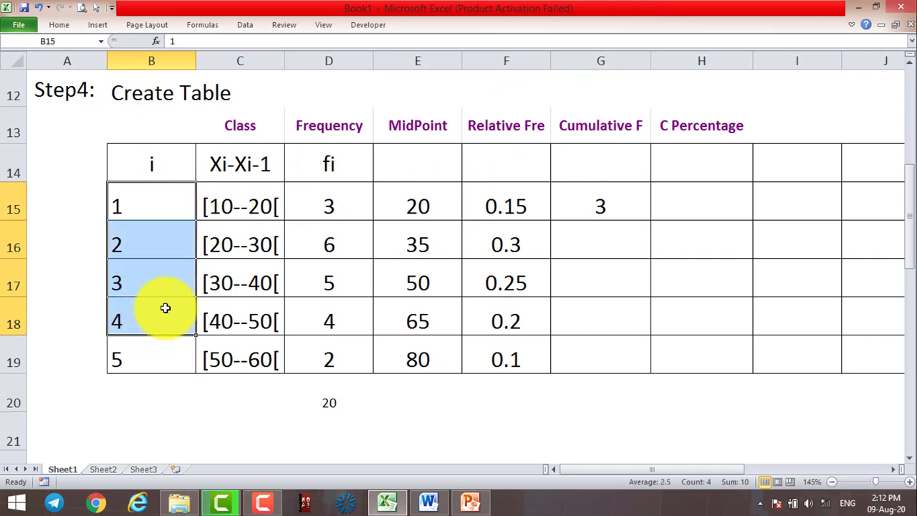
- Enter cumulative frequencies 9, 14, 18 and 20 in G16:G19
click(609, 204)
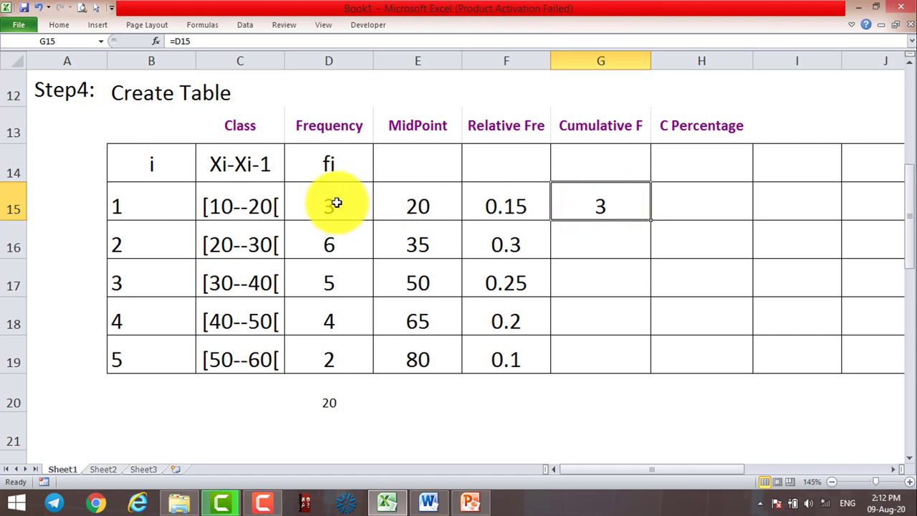
click(605, 239)
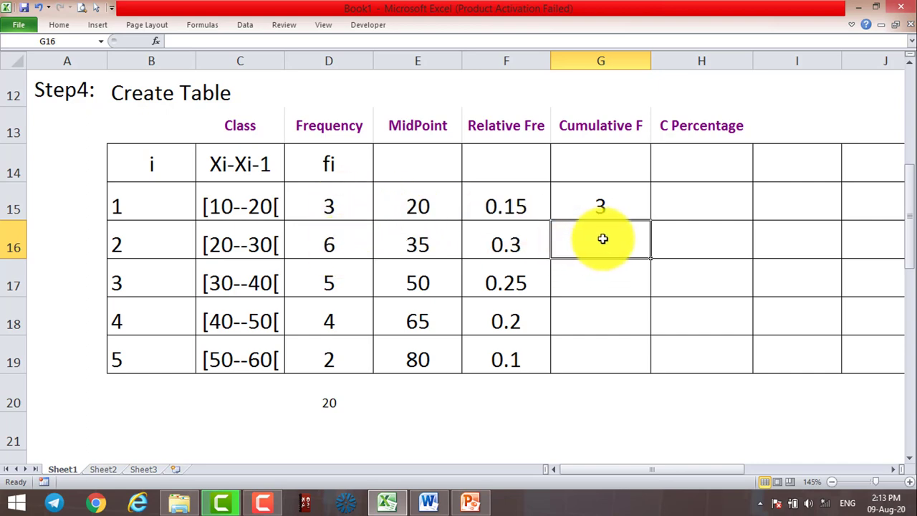
text(9)
key(Return)
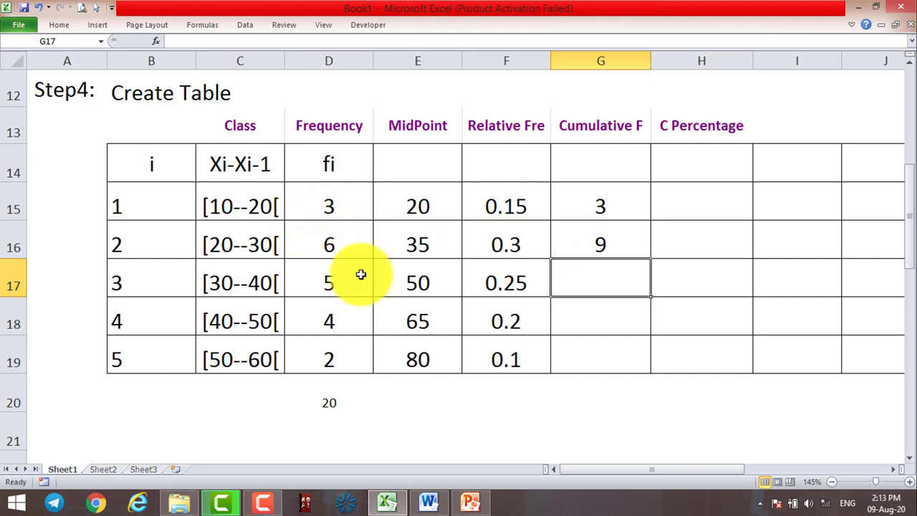
text(14)
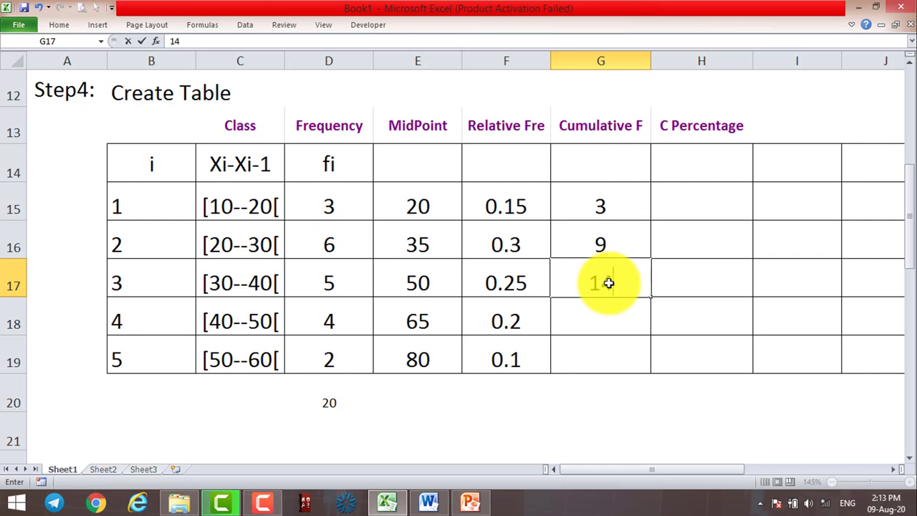
key(Return)
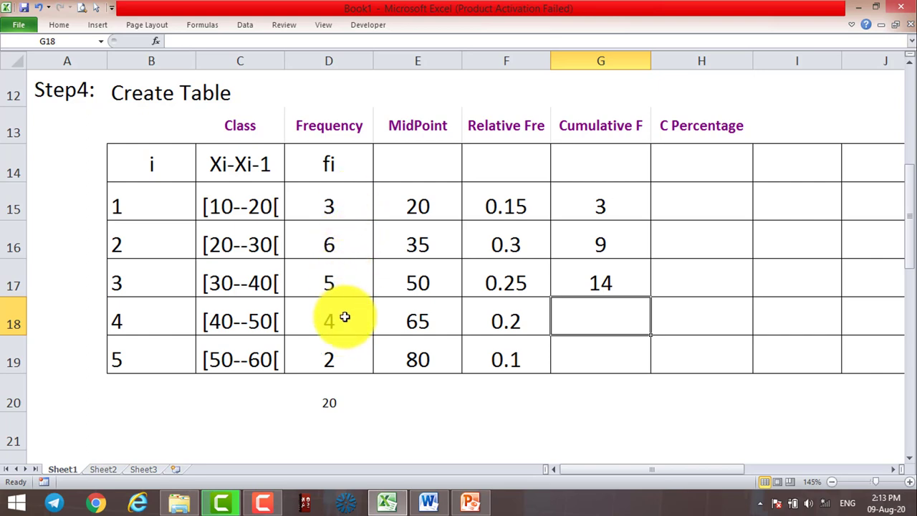
text(18)
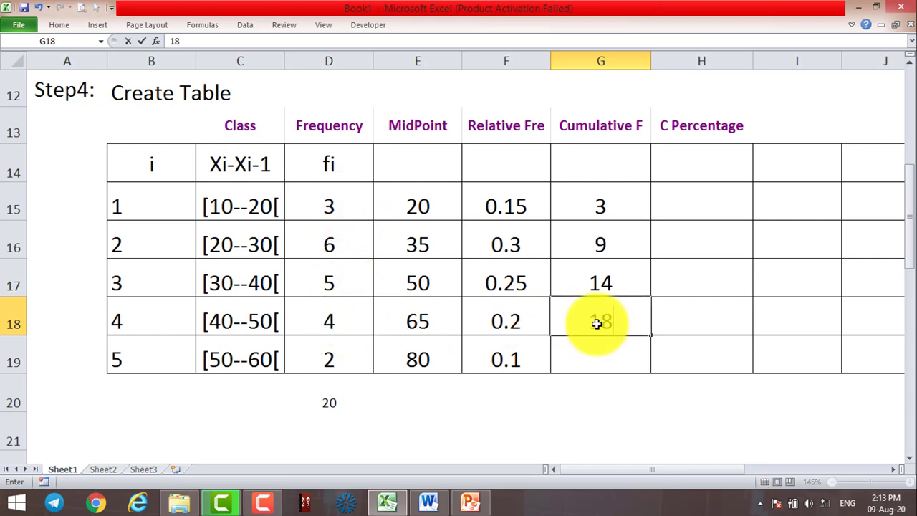
key(Return)
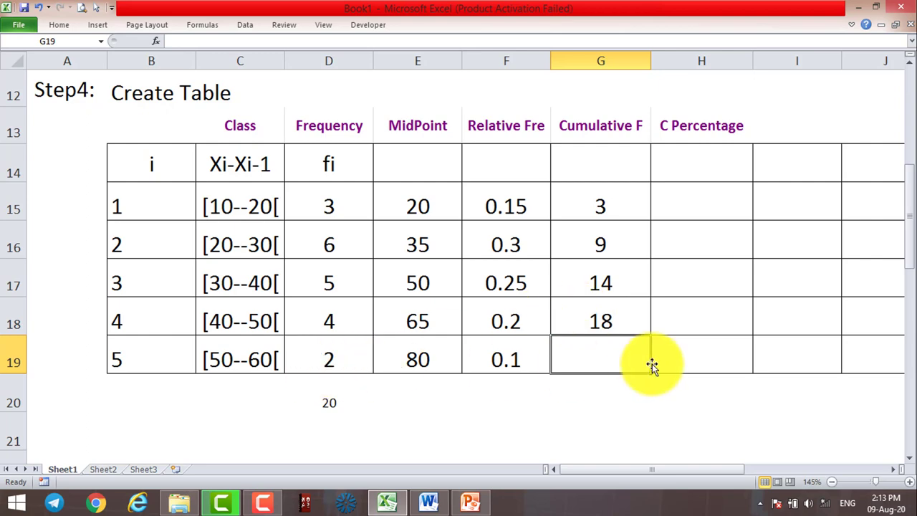
text(20)
key(Return)
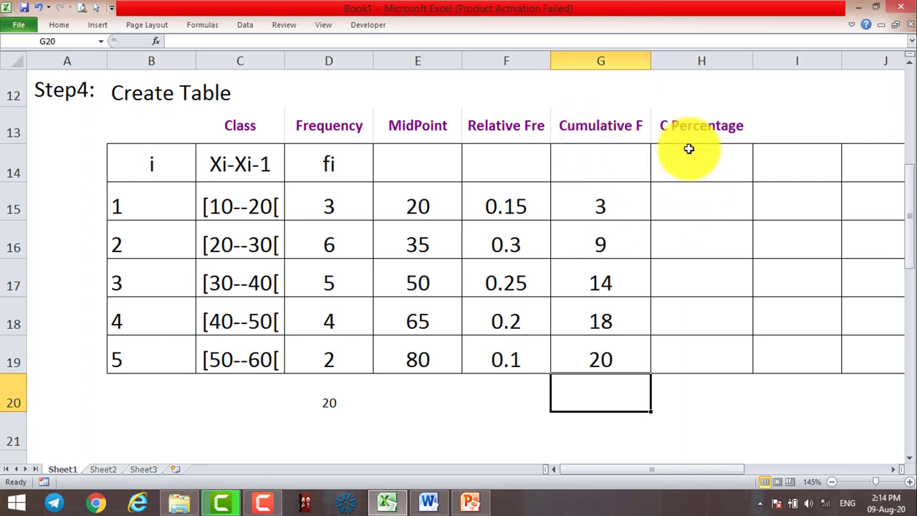
- Enter =G15/D20*100 in H15 so the first cumulative percentage shows 15
click(692, 195)
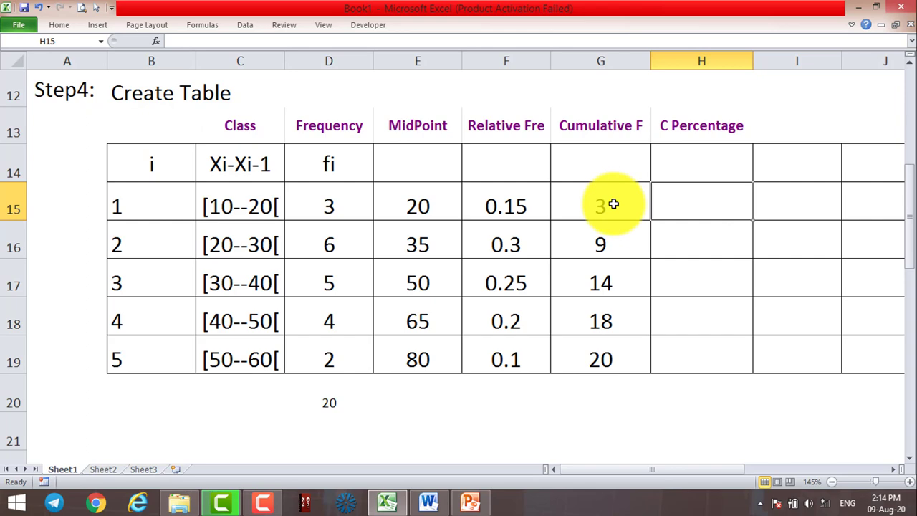
text(=)
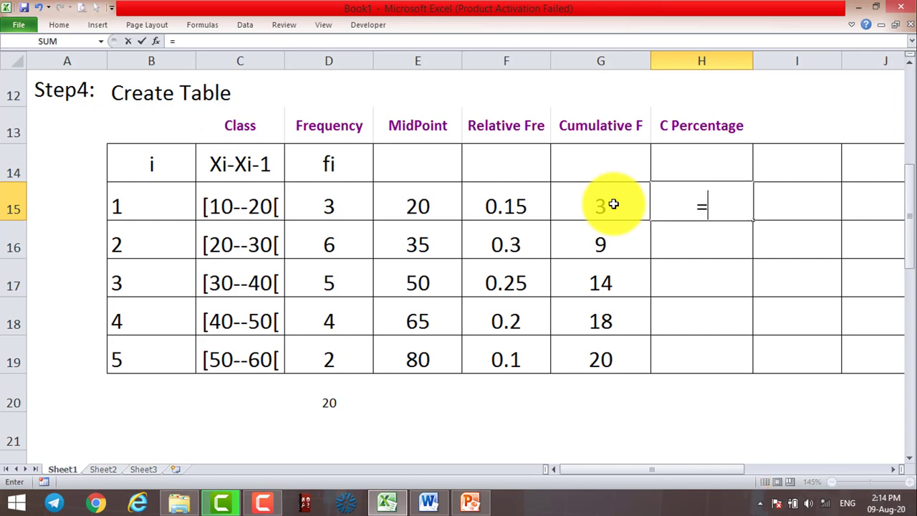
click(608, 207)
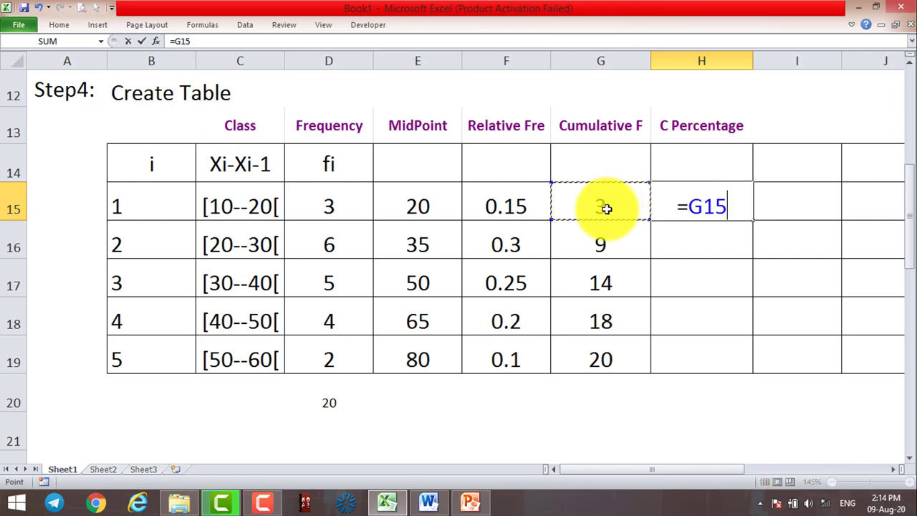
text(/)
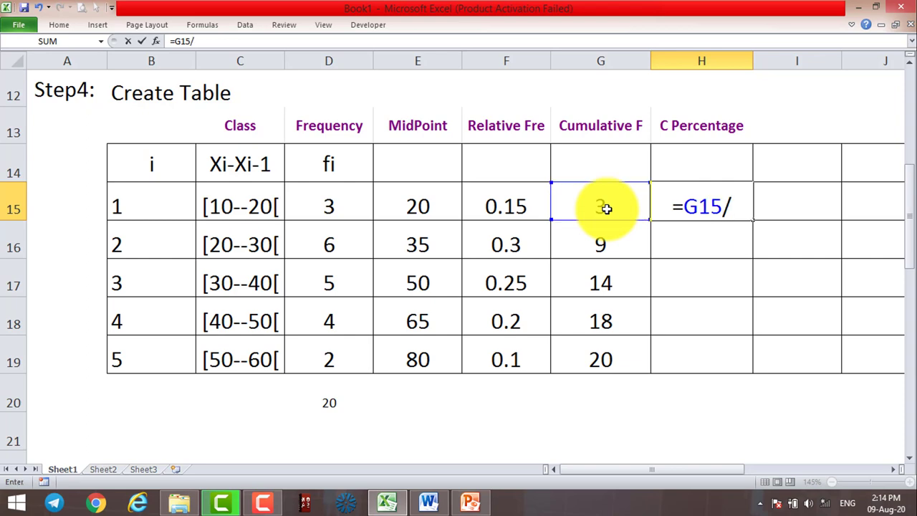
click(327, 401)
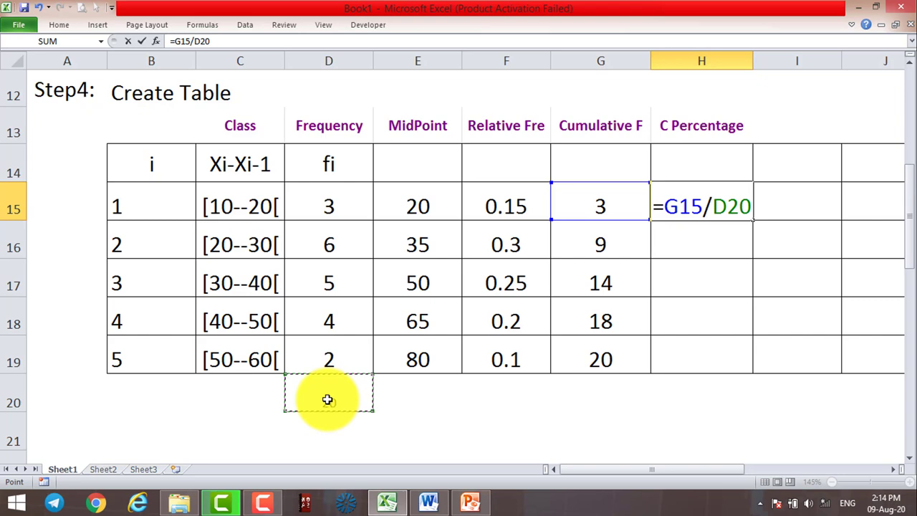
text(*1)
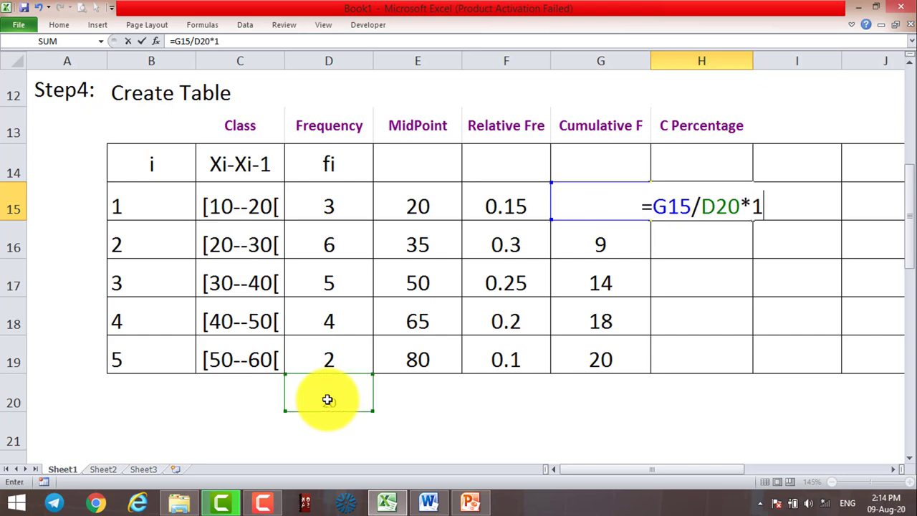
text(00)
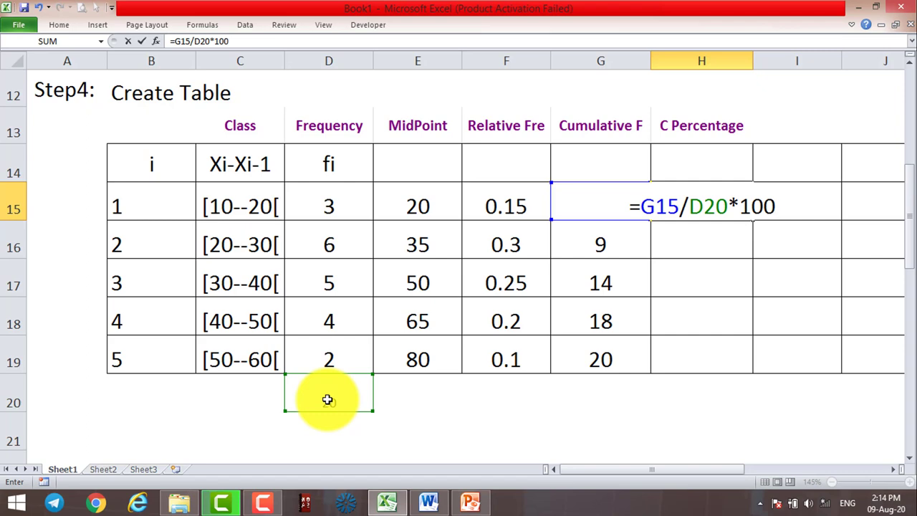
key(Left)
key(Right)
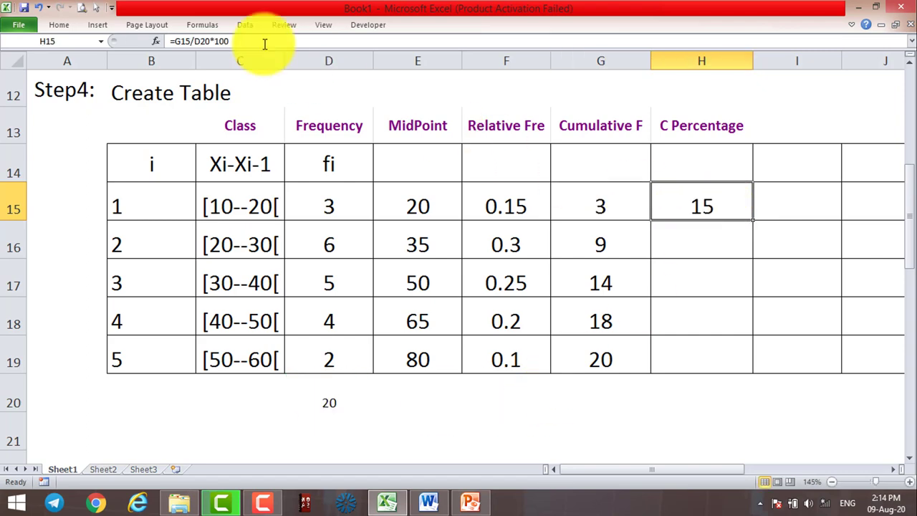
- Edit H15's formula to =(G15/$D$20)*100, making the total reference absolute
click(200, 42)
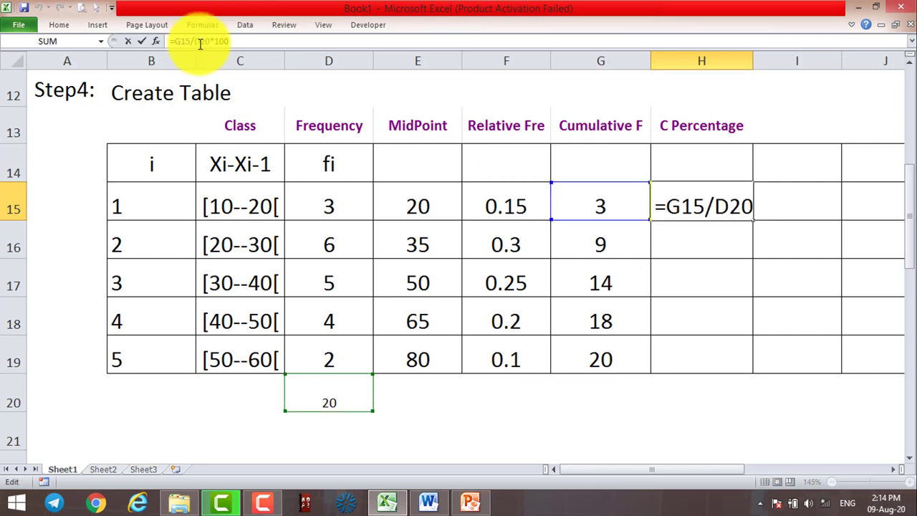
key(F4)
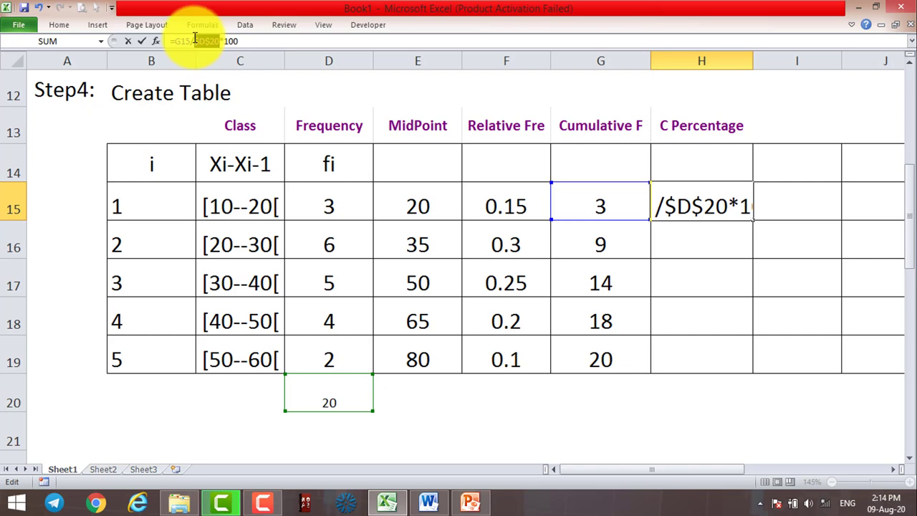
click(196, 42)
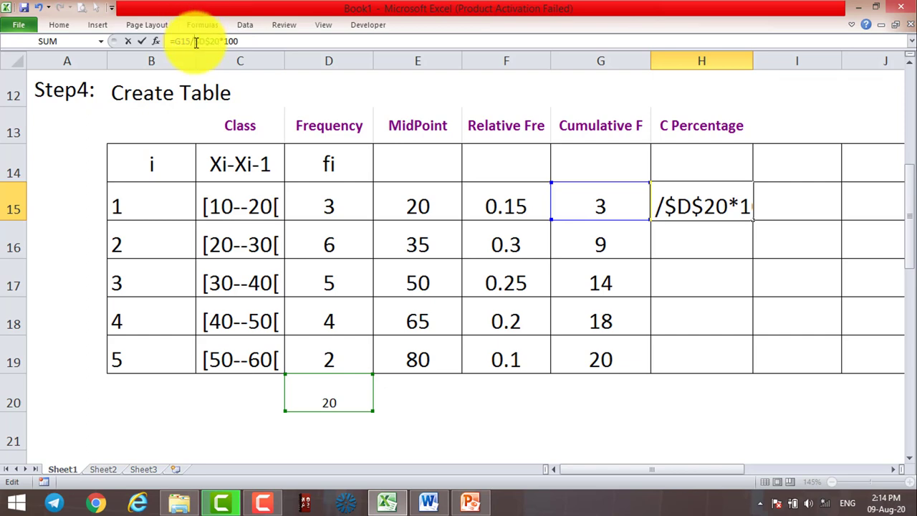
text(()
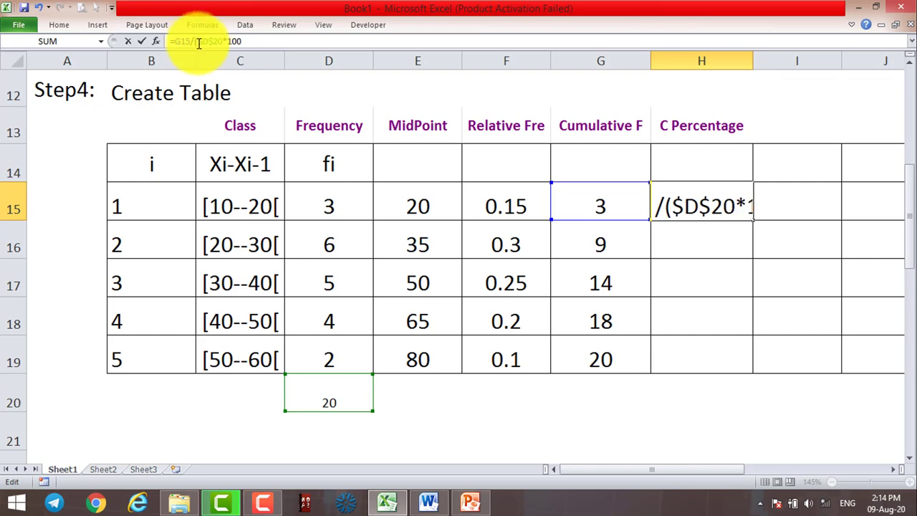
key(BackSpace)
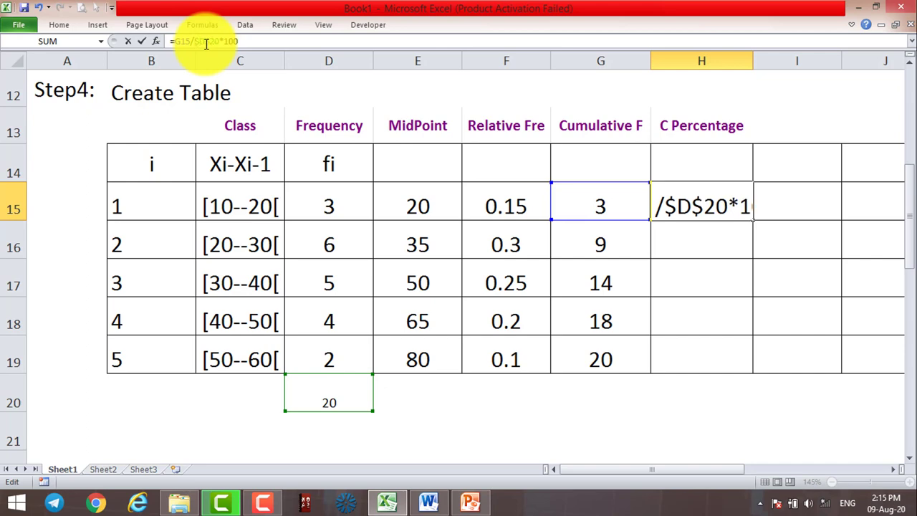
drag(194, 42, 218, 41)
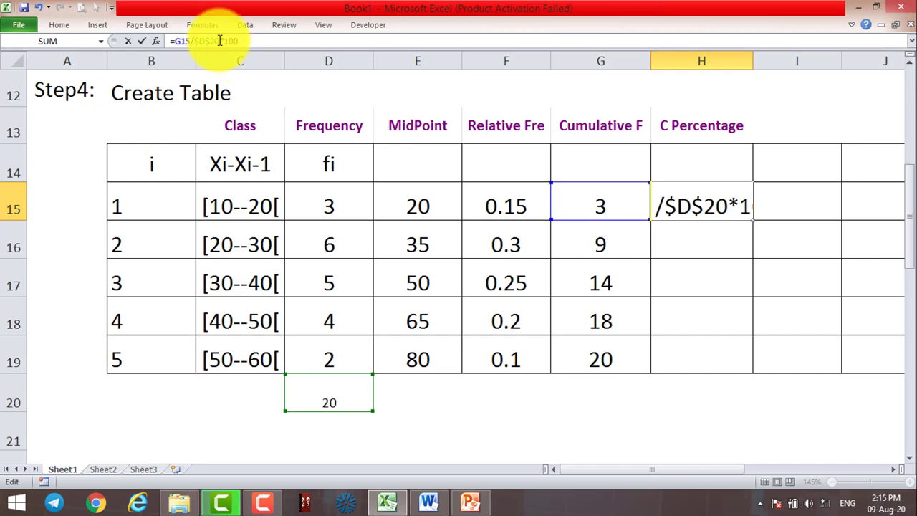
text())
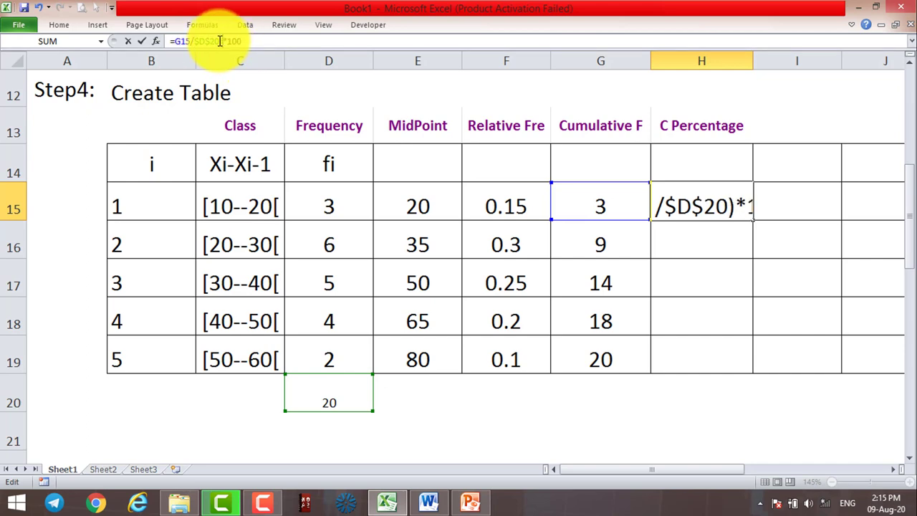
key(Left)
key(Left)
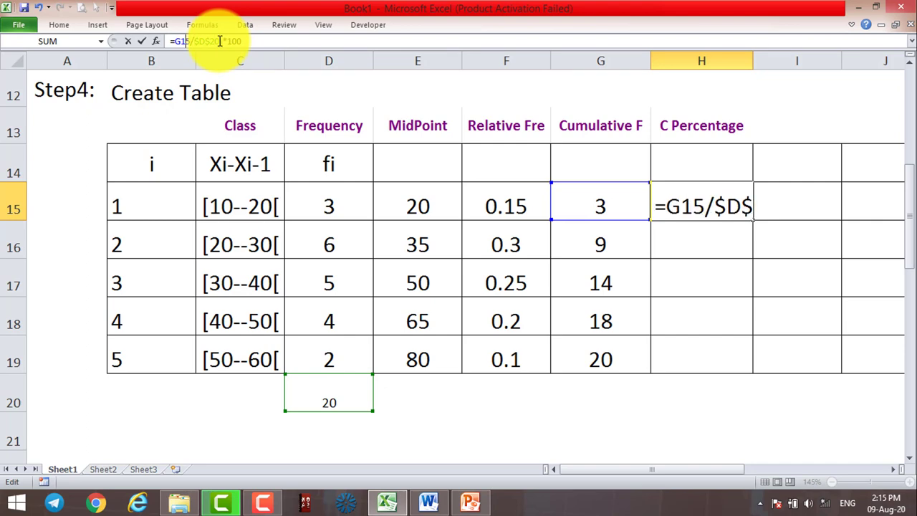
text(()
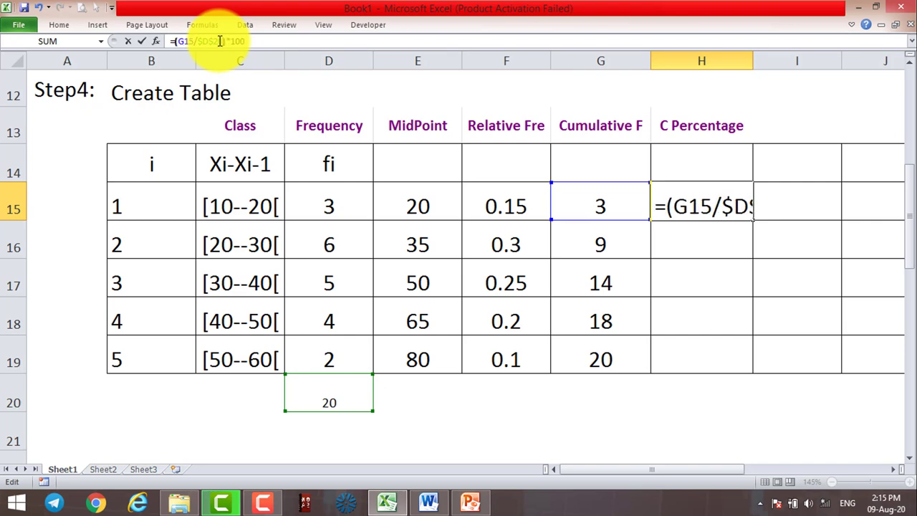
key(Return)
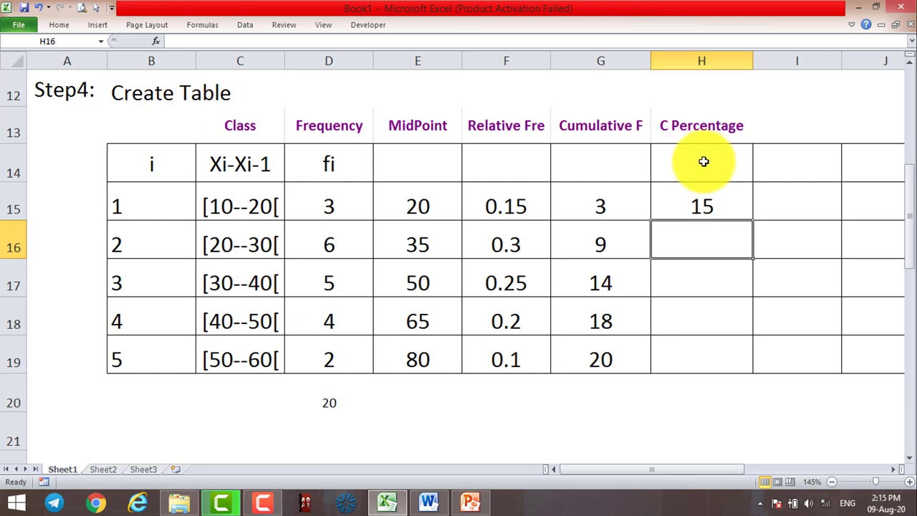
- Reopen H15's formula to verify the $D$20 reference, leaving it unchanged
click(718, 207)
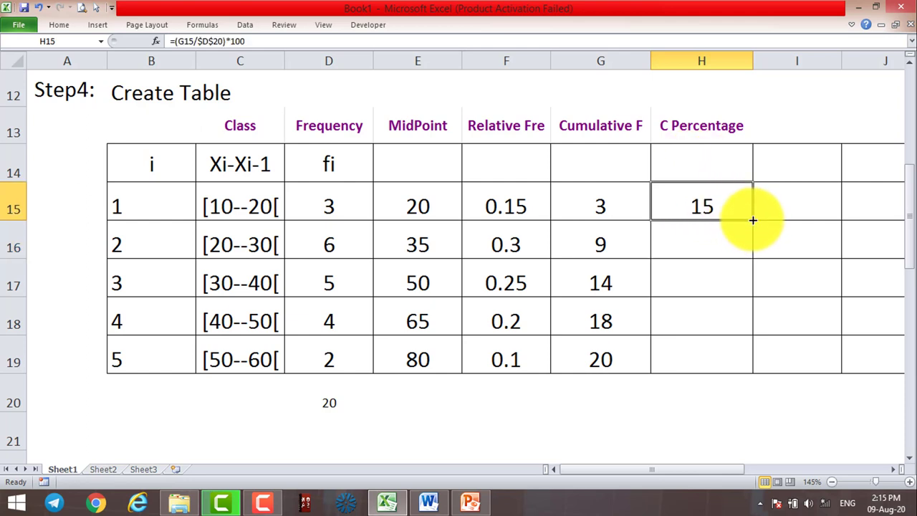
double_click(698, 206)
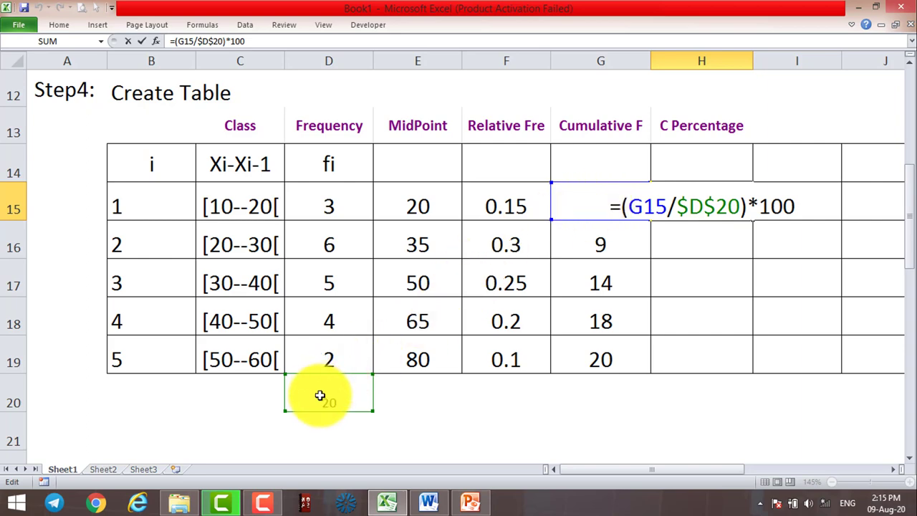
click(696, 201)
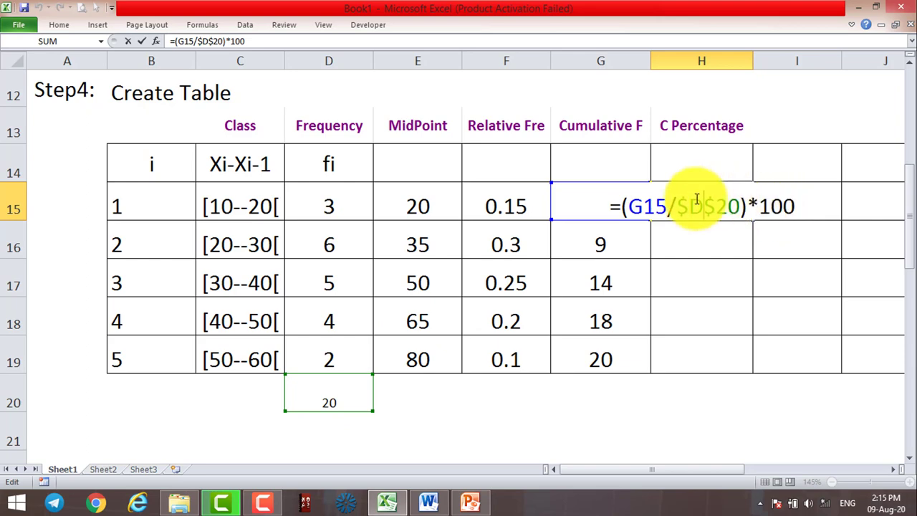
key(Return)
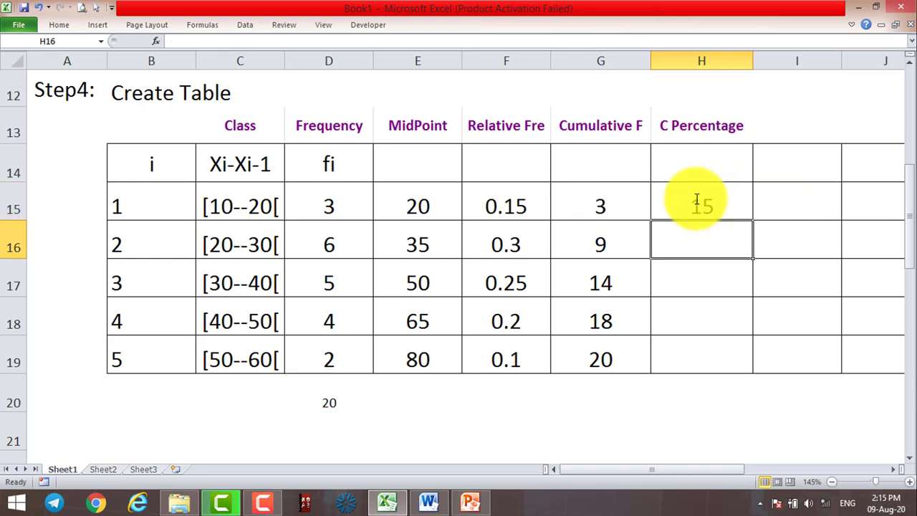
click(716, 205)
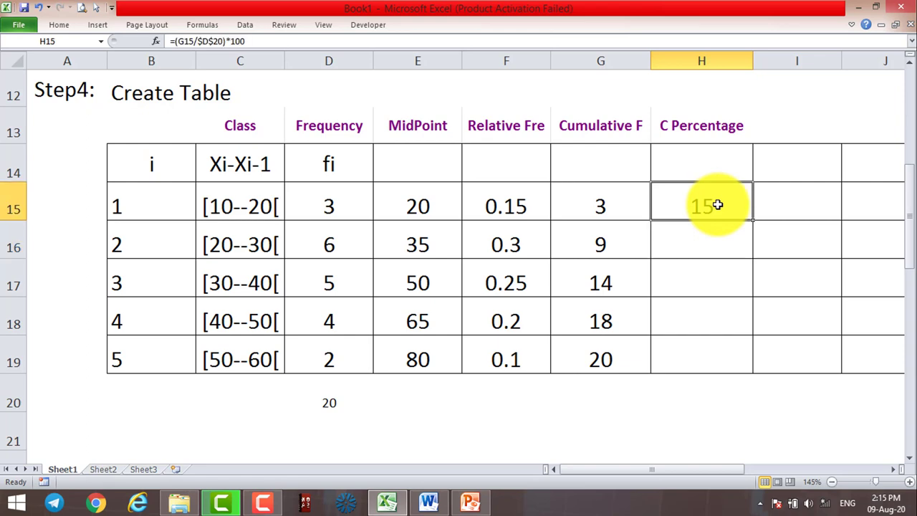
click(706, 243)
click(660, 206)
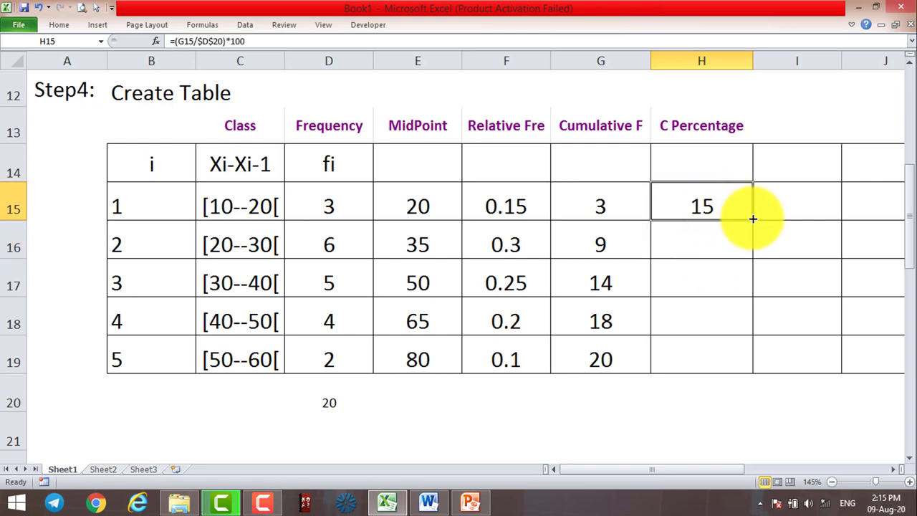
- Fill the H15 formula down to H19, giving 15, 45, 70, 90 and 100
drag(753, 218, 742, 215)
drag(752, 220, 742, 359)
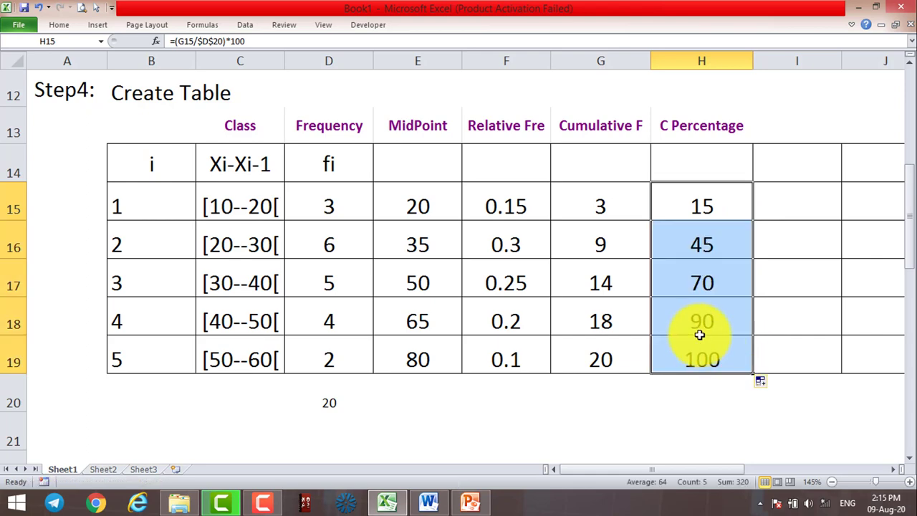
click(692, 401)
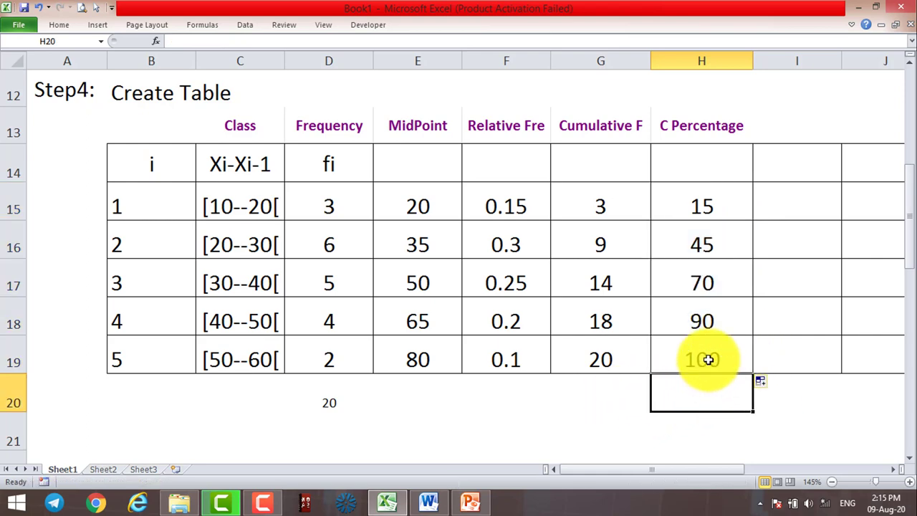
click(708, 361)
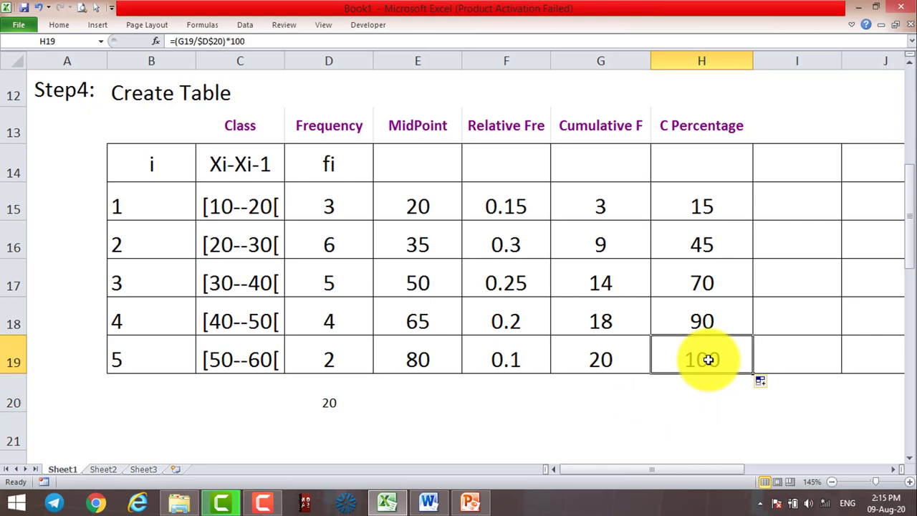
click(728, 415)
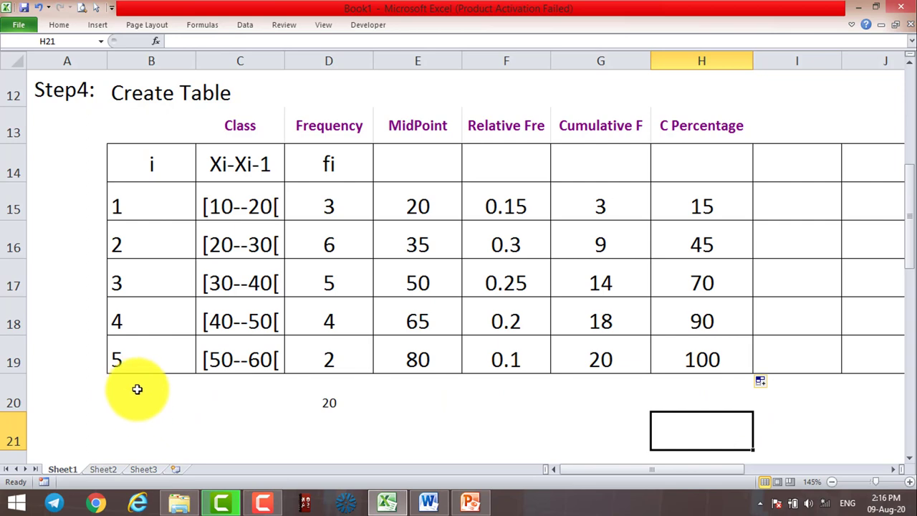
scroll(136, 387, up, 3)
scroll(142, 387, up, 1)
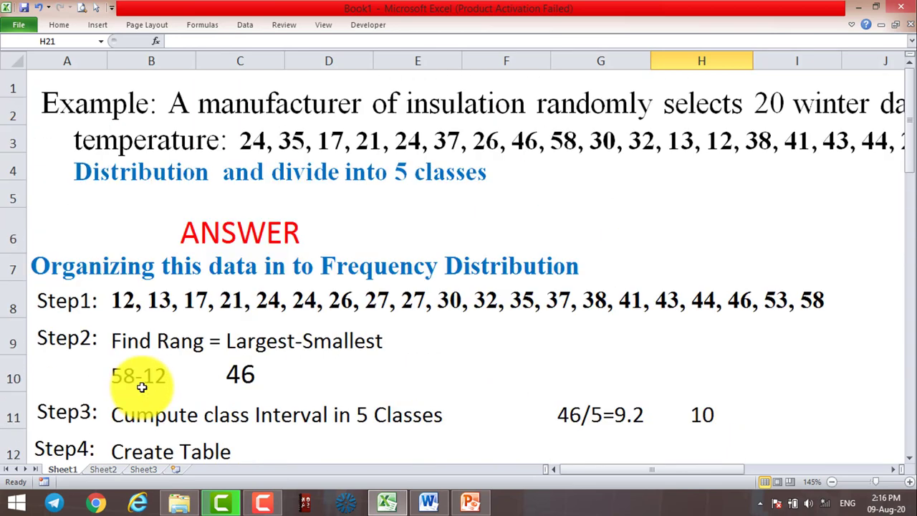
scroll(142, 386, down, 1)
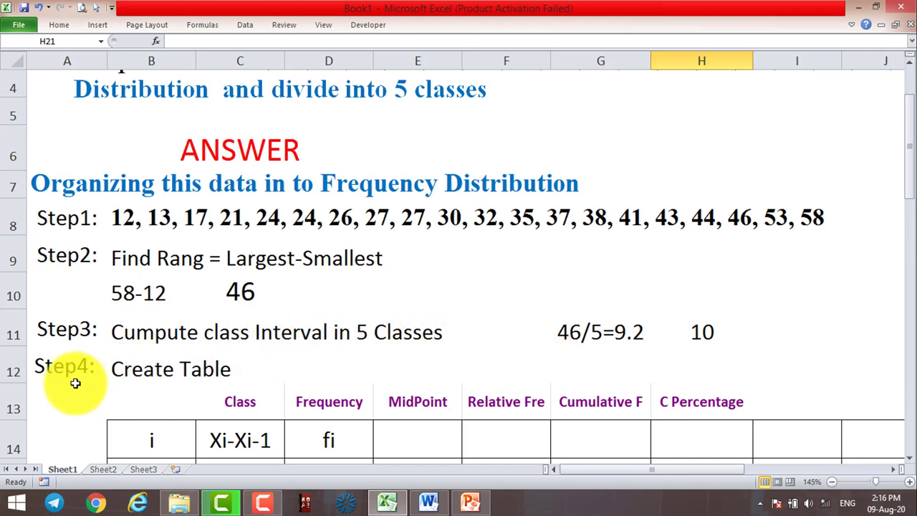
scroll(210, 393, down, 2)
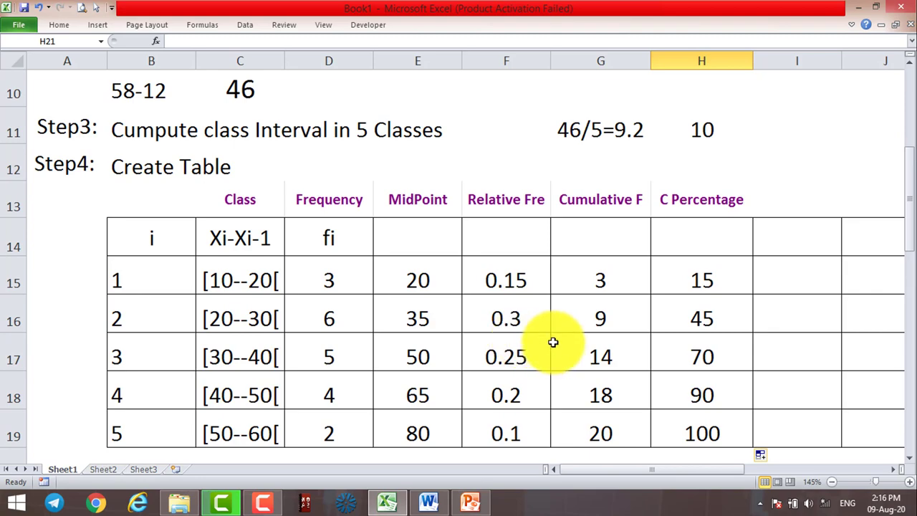
scroll(548, 341, up, 3)
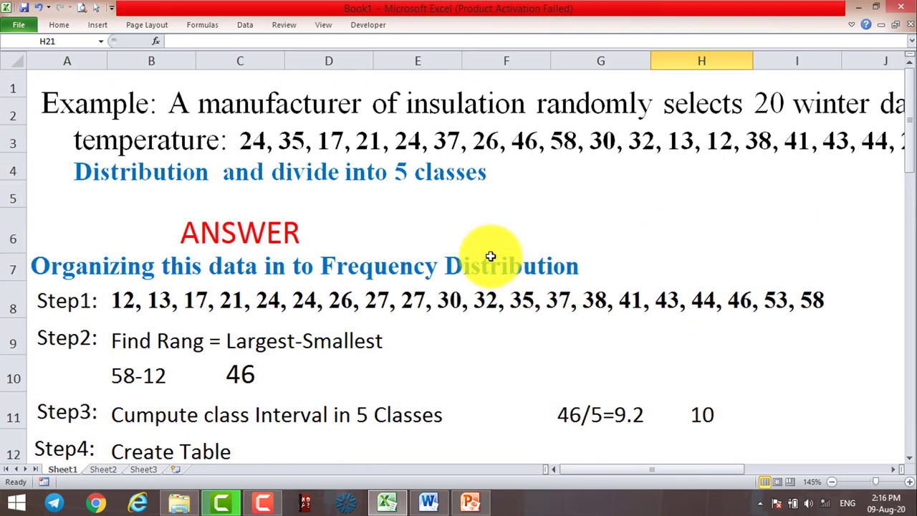
scroll(490, 255, down, 2)
scroll(490, 256, down, 1)
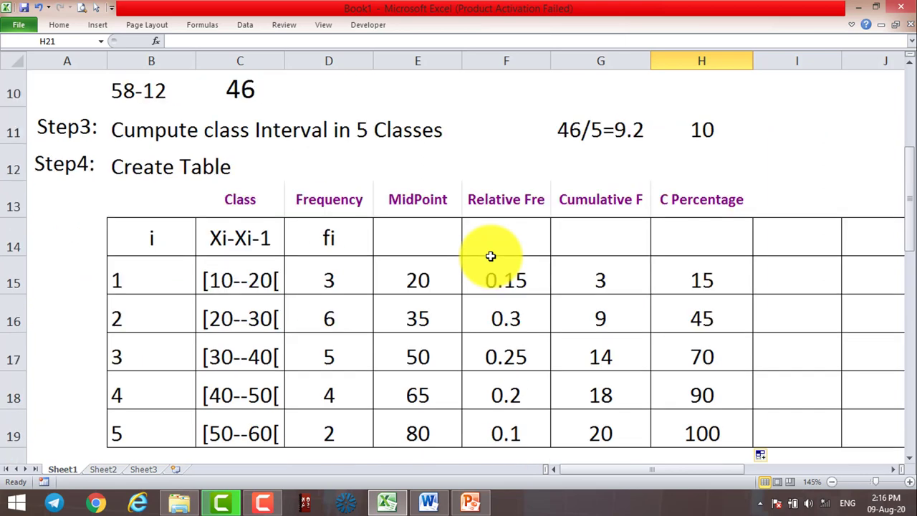
scroll(490, 256, down, 1)
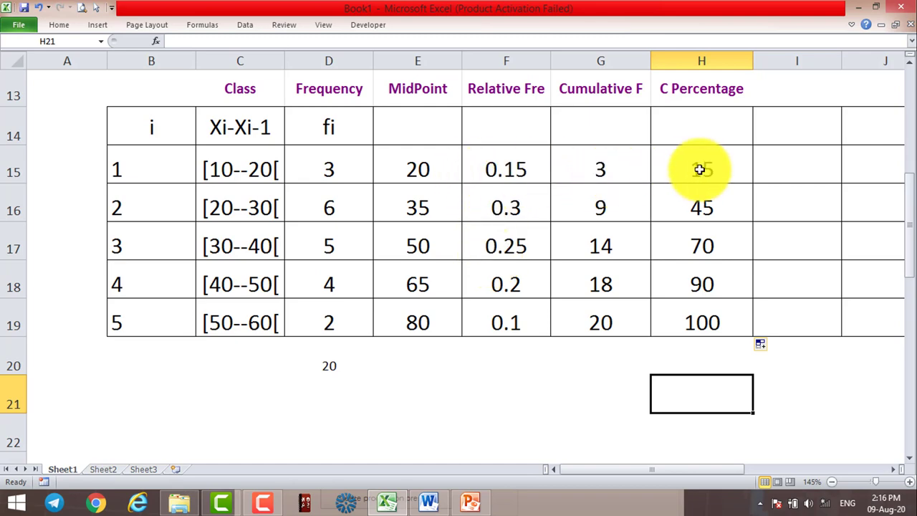
click(850, 25)
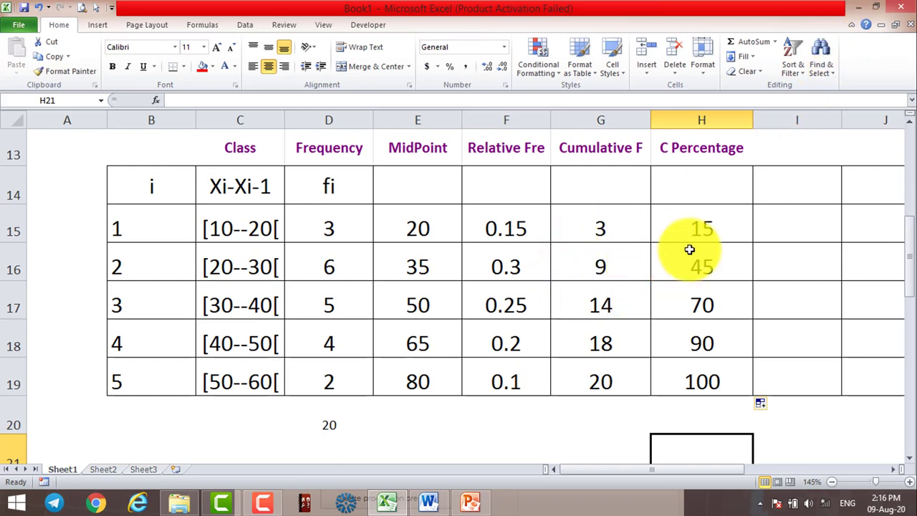
scroll(691, 247, down, 1)
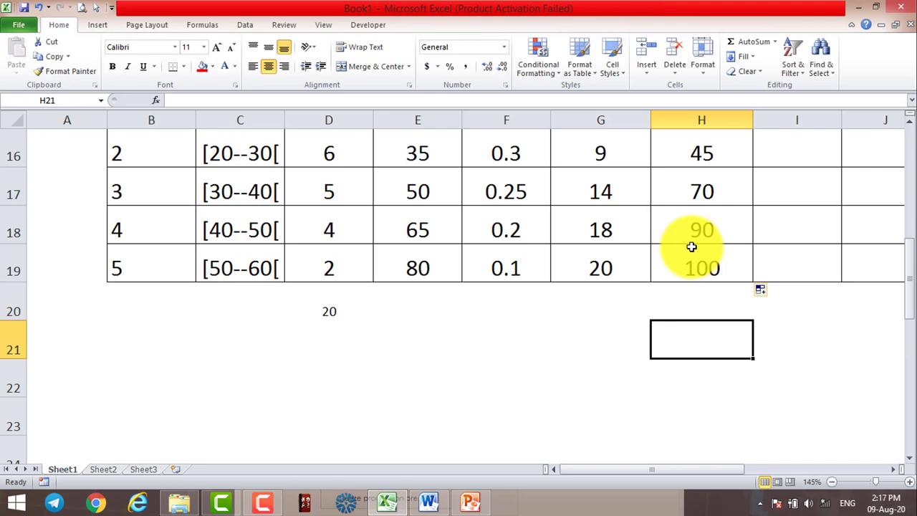
scroll(687, 245, up, 1)
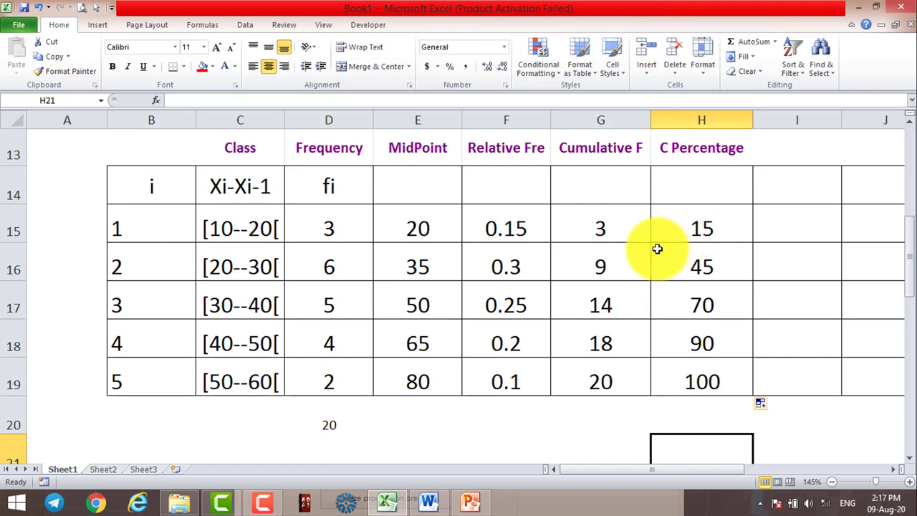
- Select class labels C15:C19 plus percentages H15:H19 and open the Column chart gallery
click(98, 27)
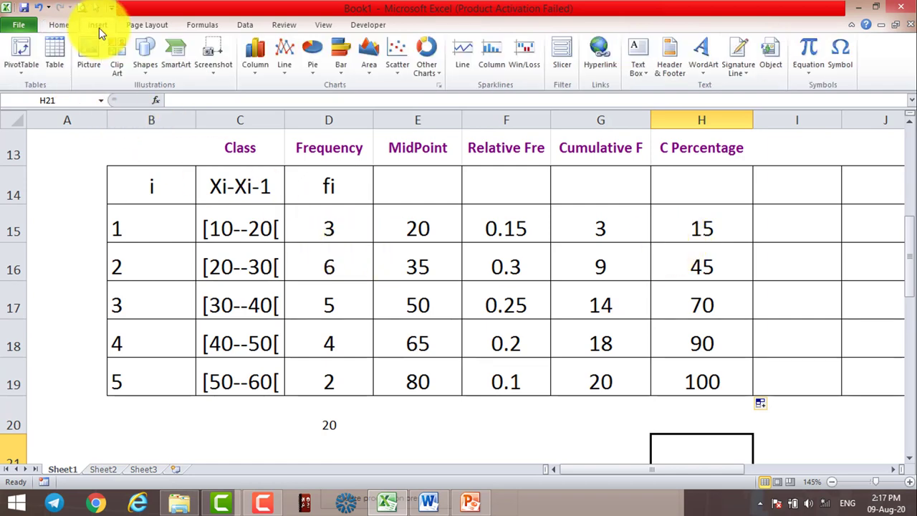
click(228, 219)
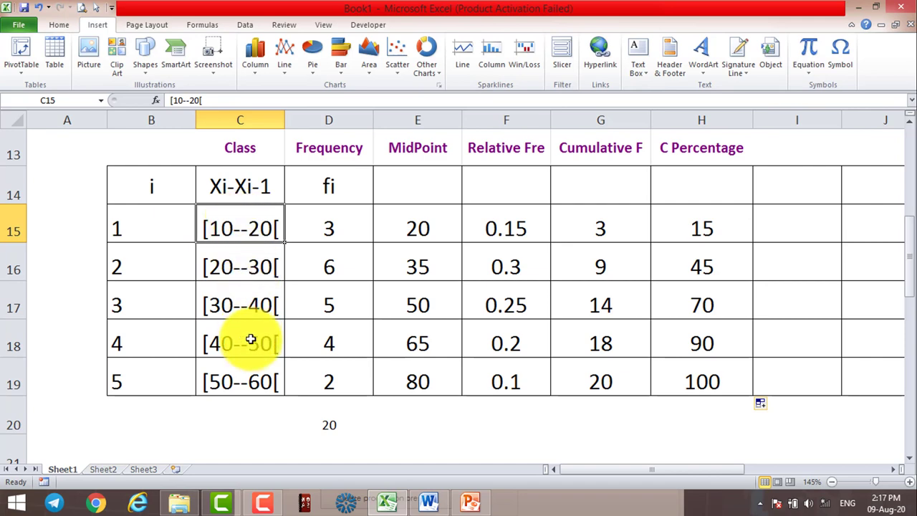
drag(245, 224, 245, 376)
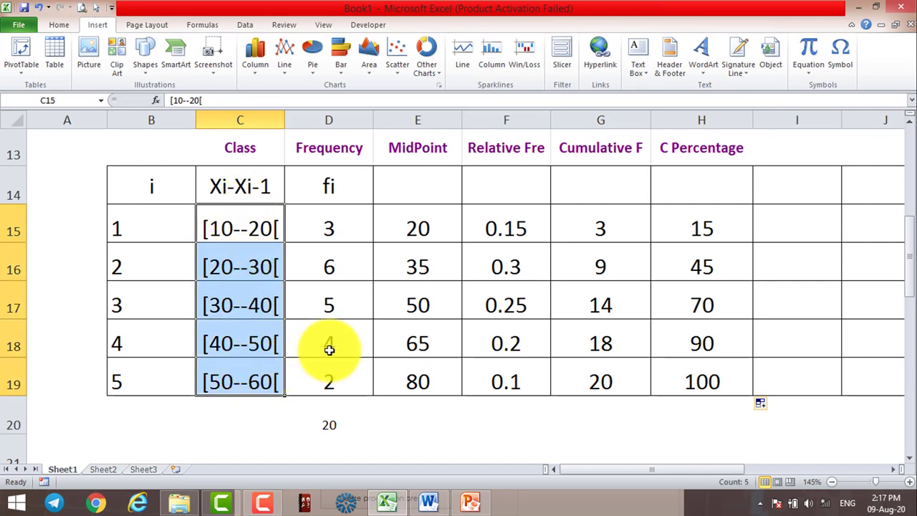
ctrl+drag(698, 225, 702, 375)
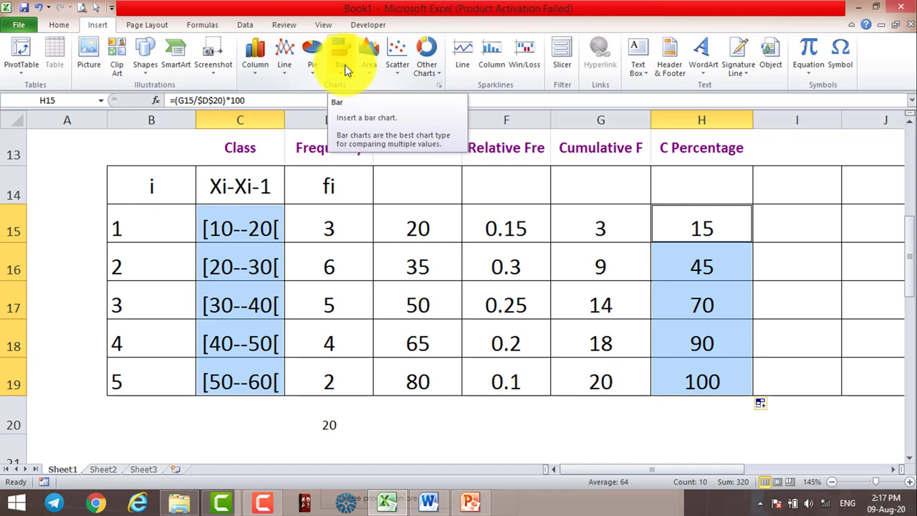
click(344, 64)
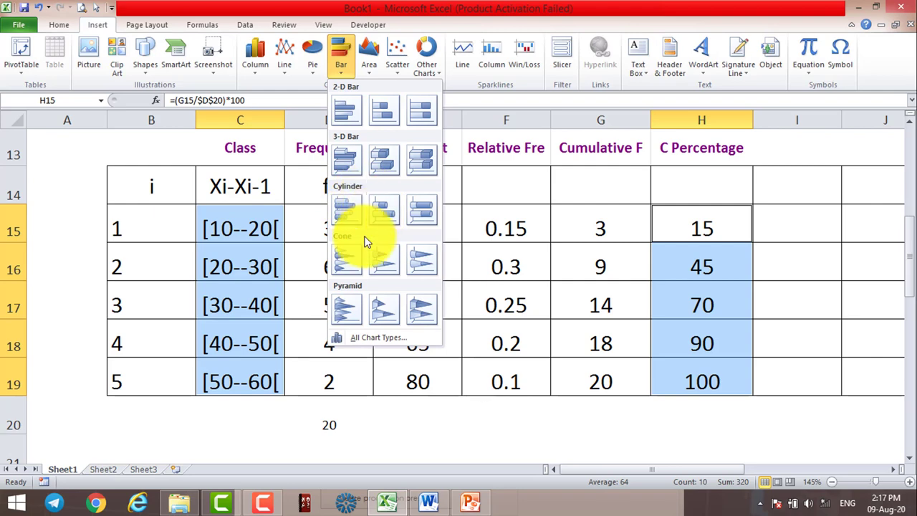
click(257, 63)
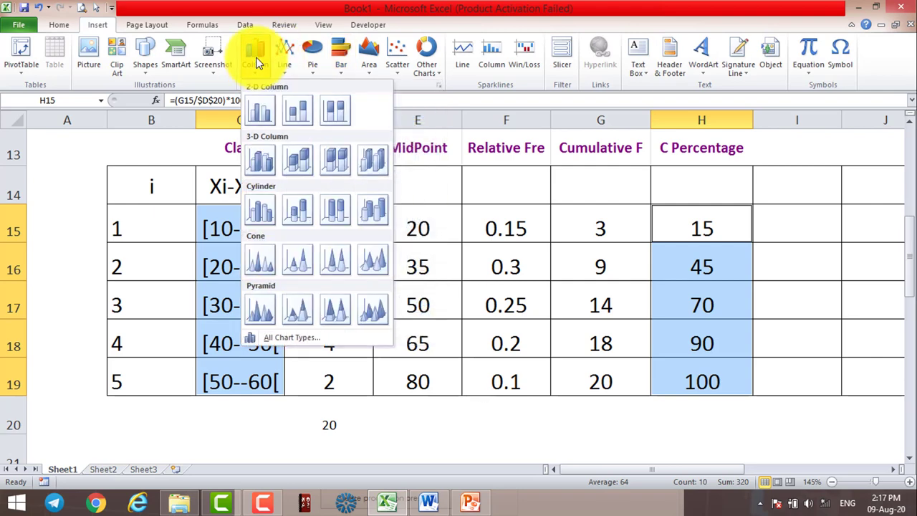
- Insert a 2-D Clustered Column chart and move it left to uncover column H
click(264, 124)
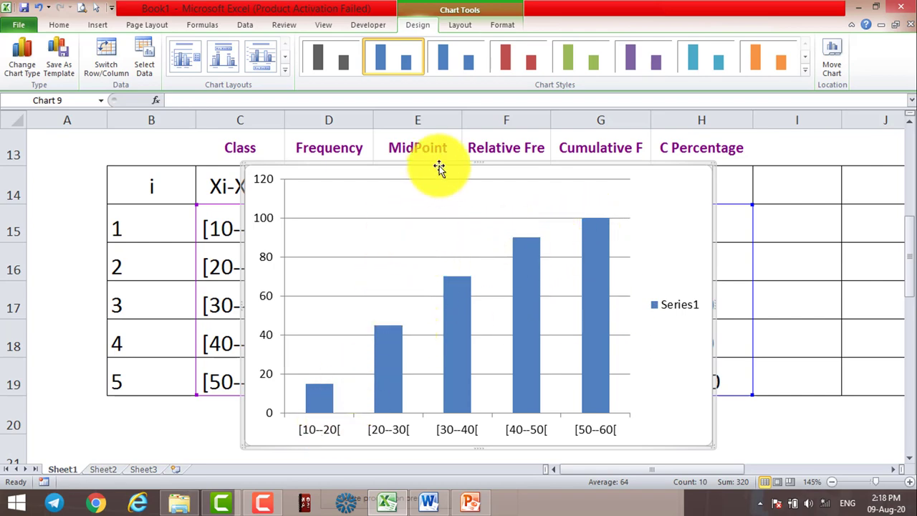
drag(403, 193, 364, 178)
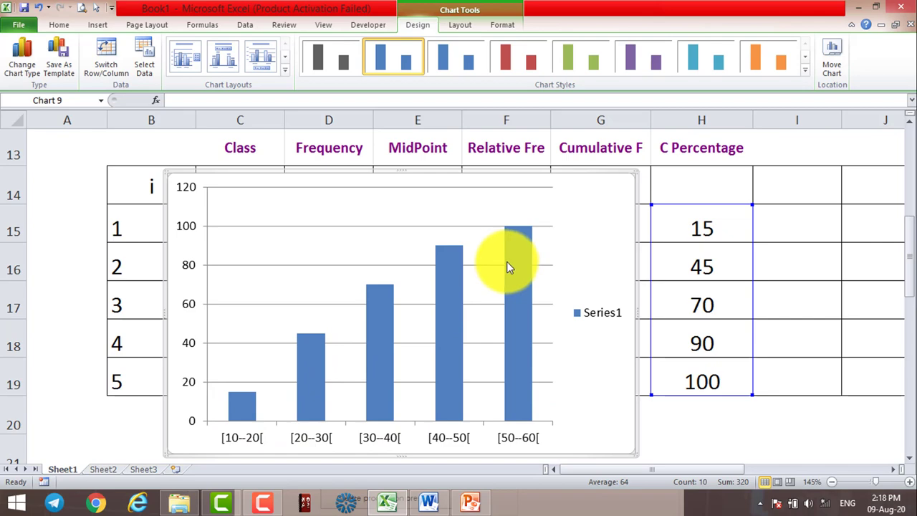
click(805, 72)
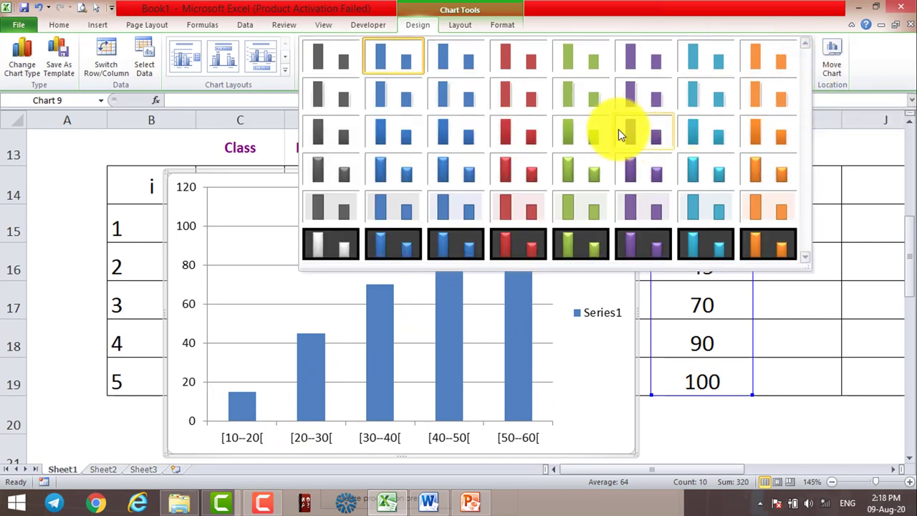
click(464, 25)
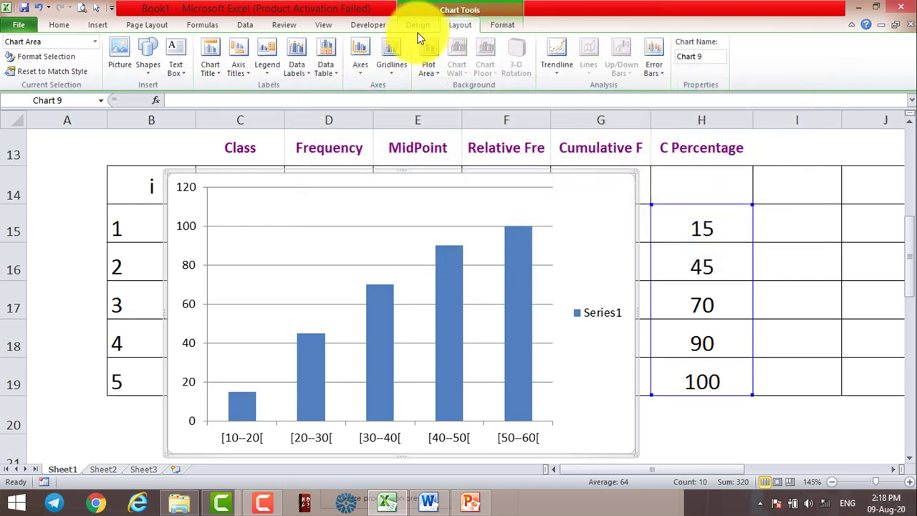
- Apply chart Layout 5, adding a chart title, axis title and data table
click(419, 27)
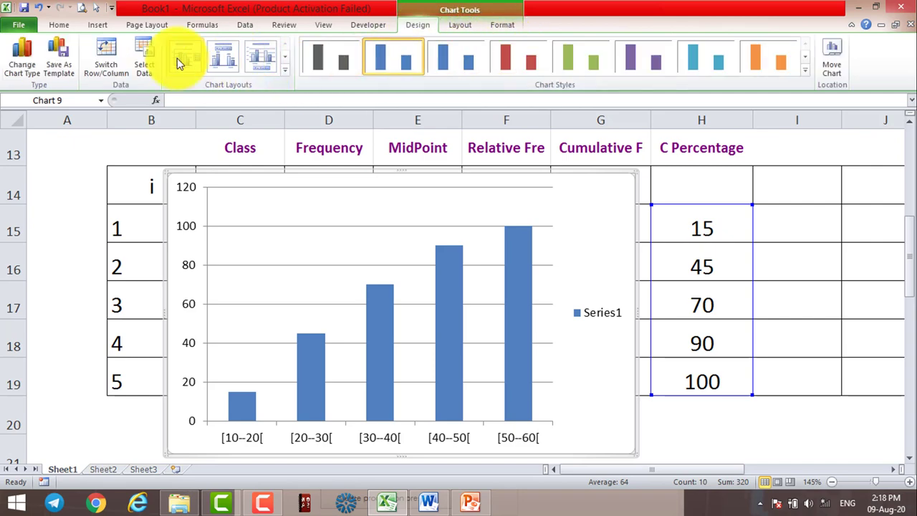
click(285, 70)
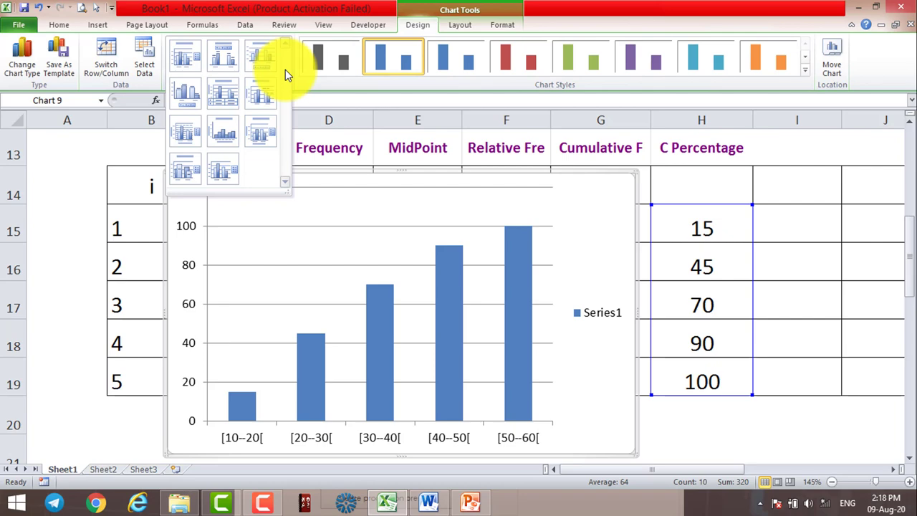
click(224, 103)
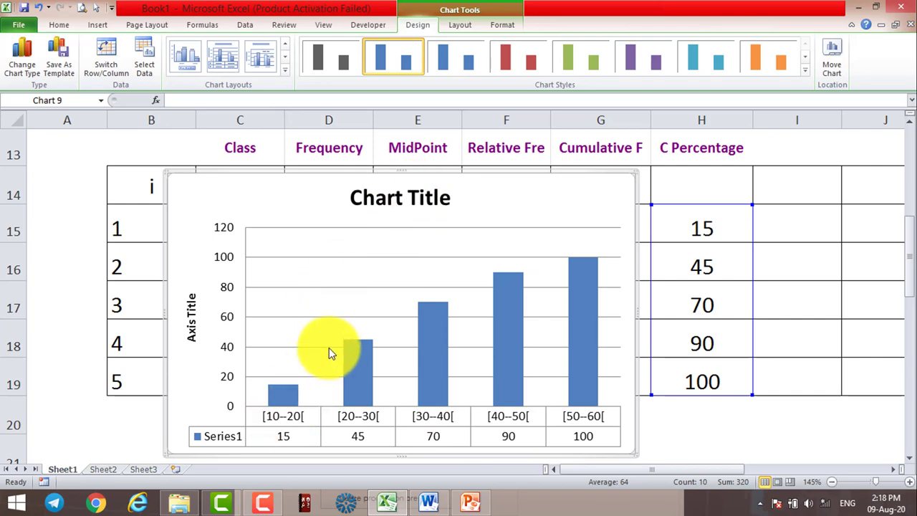
- Try red and light-blue chart styles, reposition the chart, then delete it
click(505, 62)
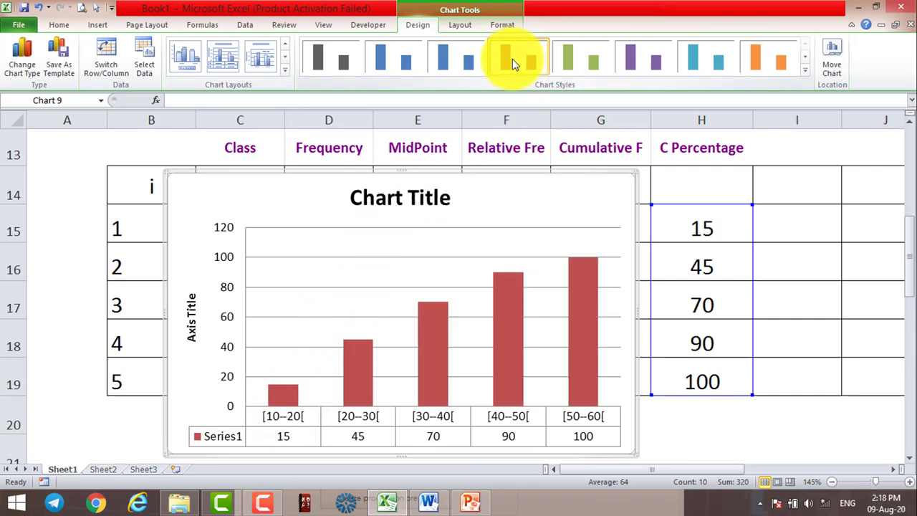
click(703, 64)
drag(570, 174, 568, 155)
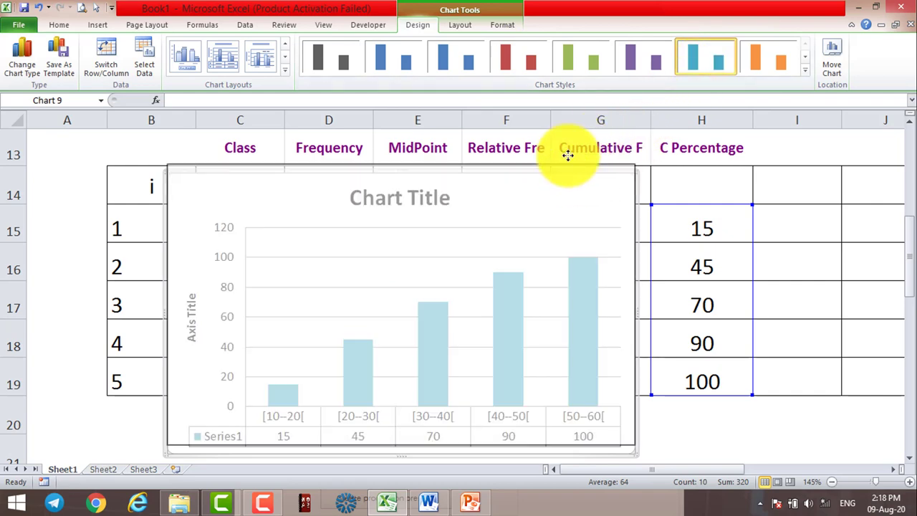
mouse_move(519, 320)
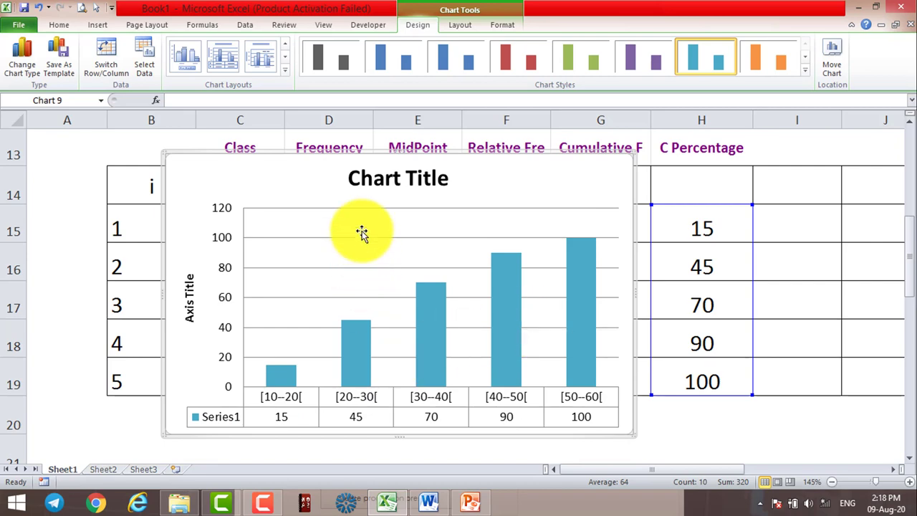
drag(347, 153, 362, 151)
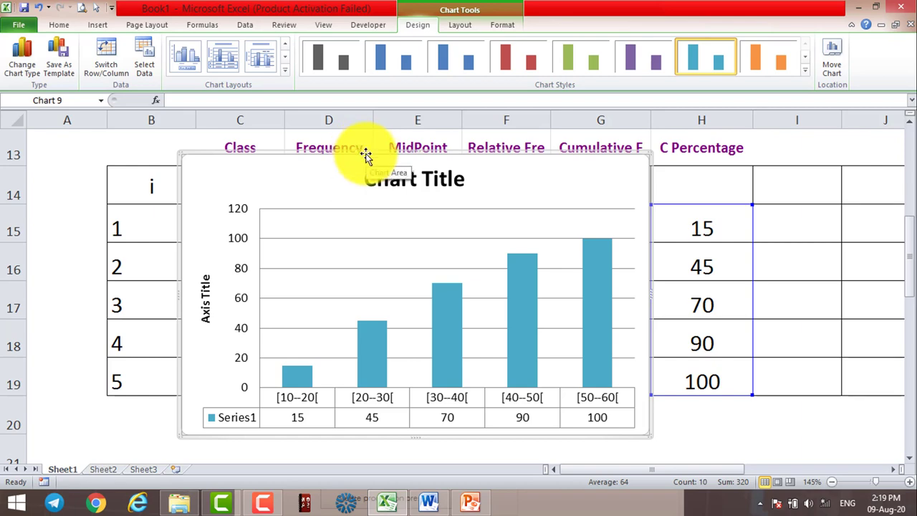
drag(365, 156, 335, 156)
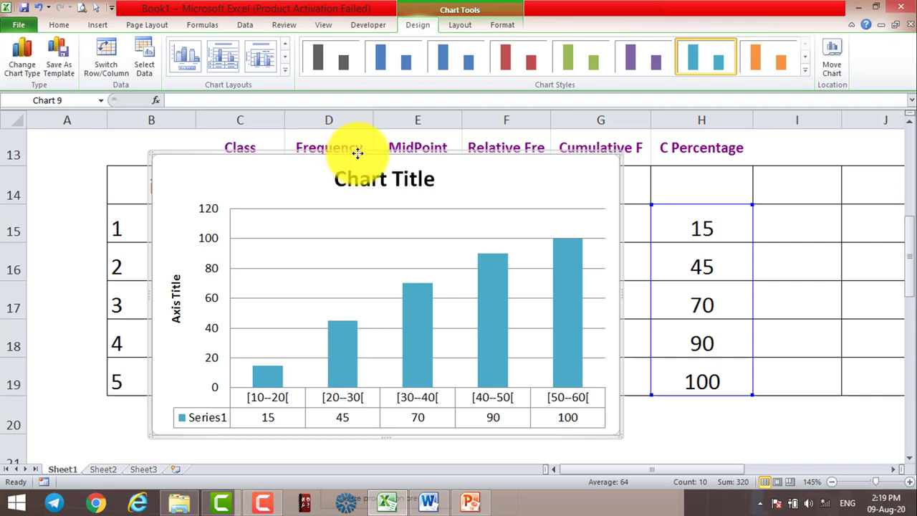
key(Delete)
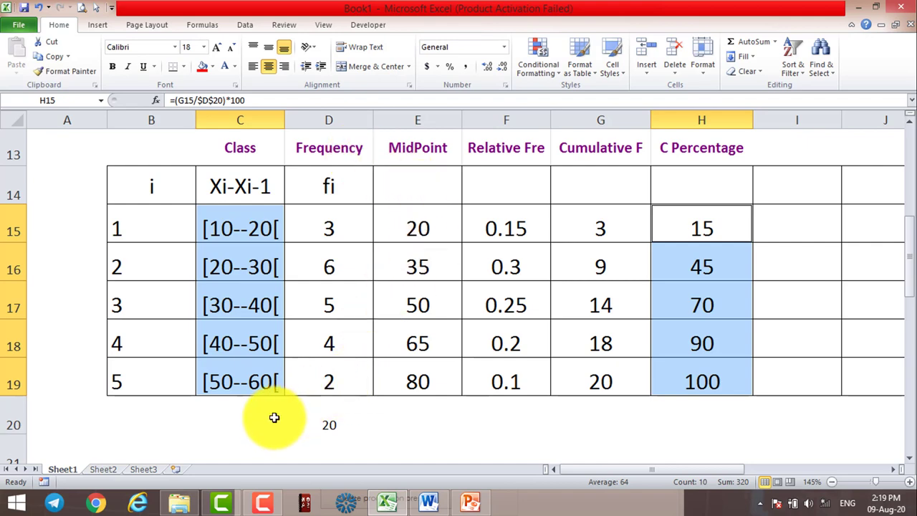
click(269, 421)
scroll(268, 417, up, 1)
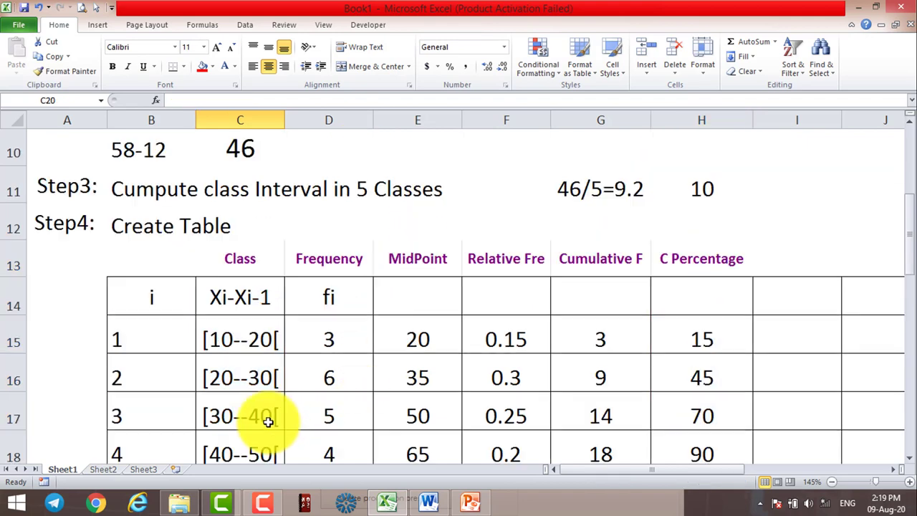
scroll(268, 414, up, 3)
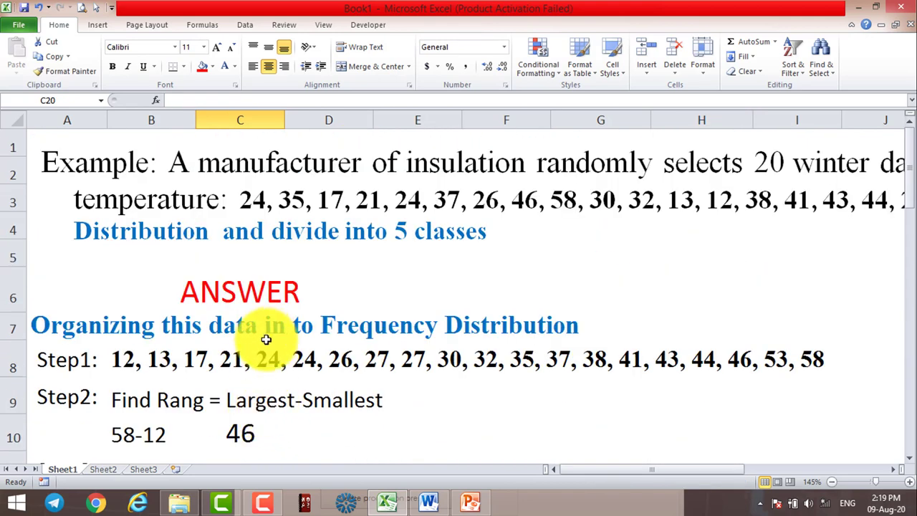
scroll(264, 335, down, 2)
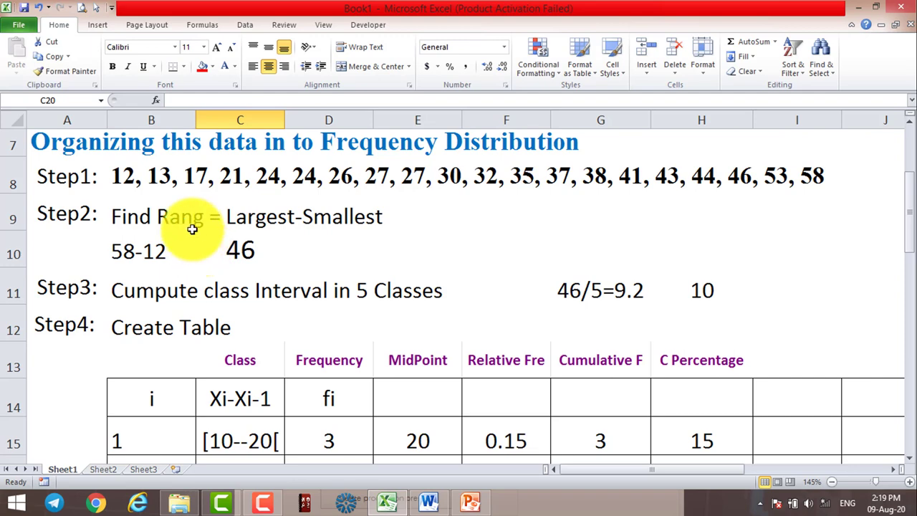
scroll(194, 230, down, 3)
scroll(189, 232, up, 2)
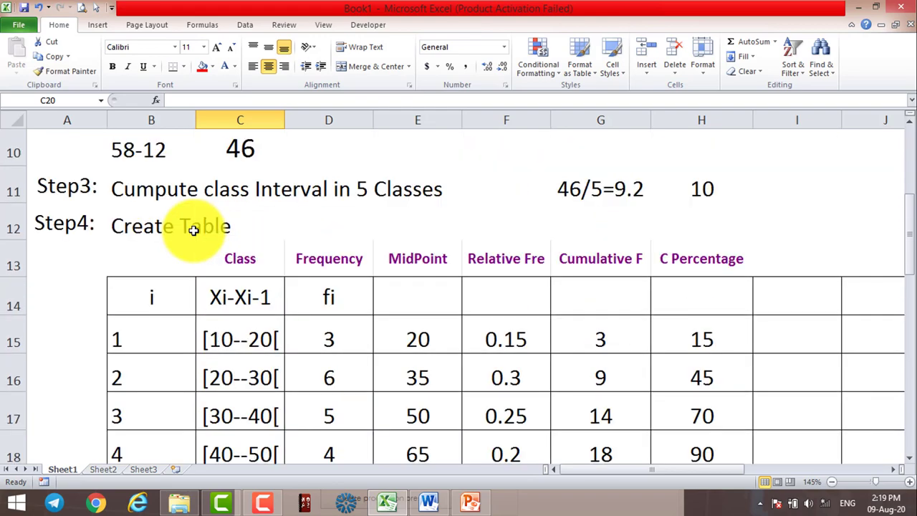
scroll(194, 230, down, 1)
scroll(269, 350, down, 1)
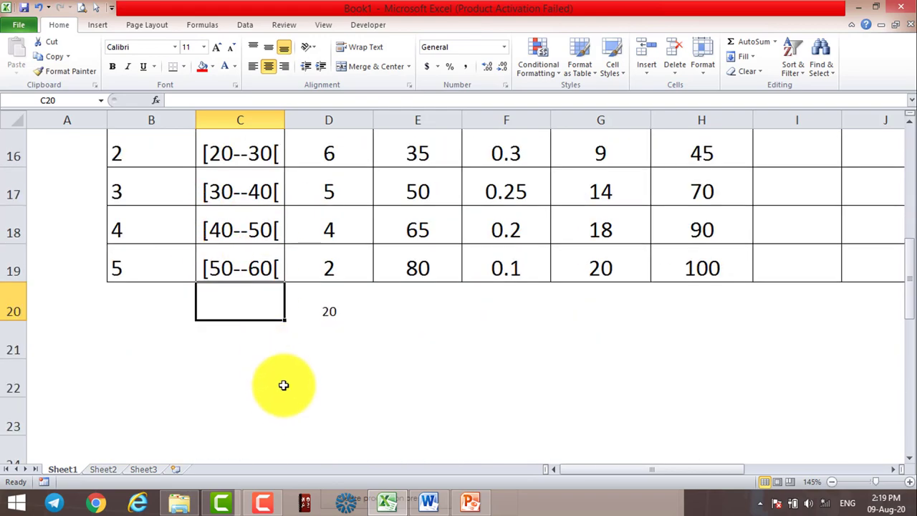